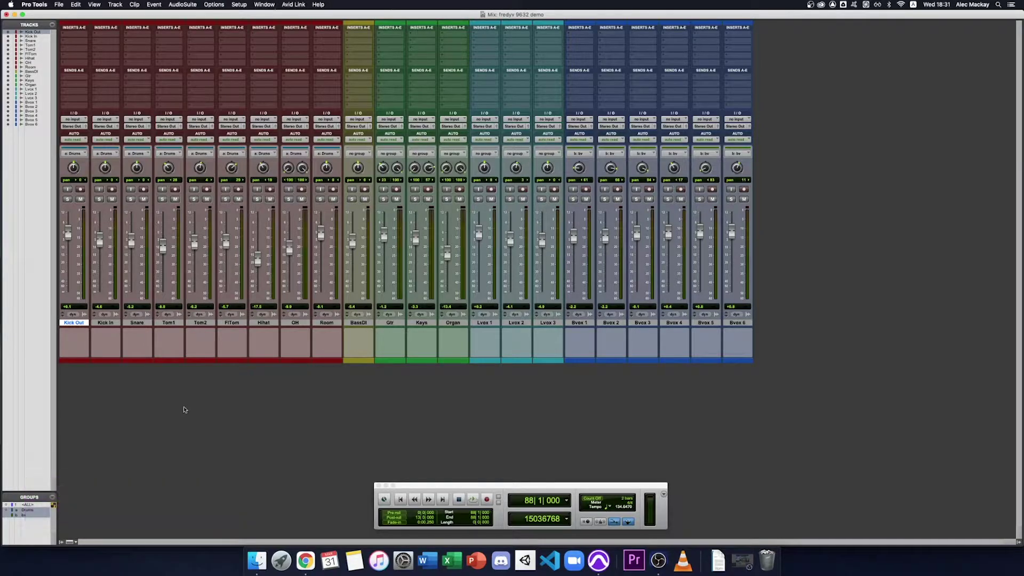
- Create a new stereo Aux Input track named DRUMS
{"action": "left_click", "coordinate": [121, 6]}
{"action": "left_click", "coordinate": [121, 13]}
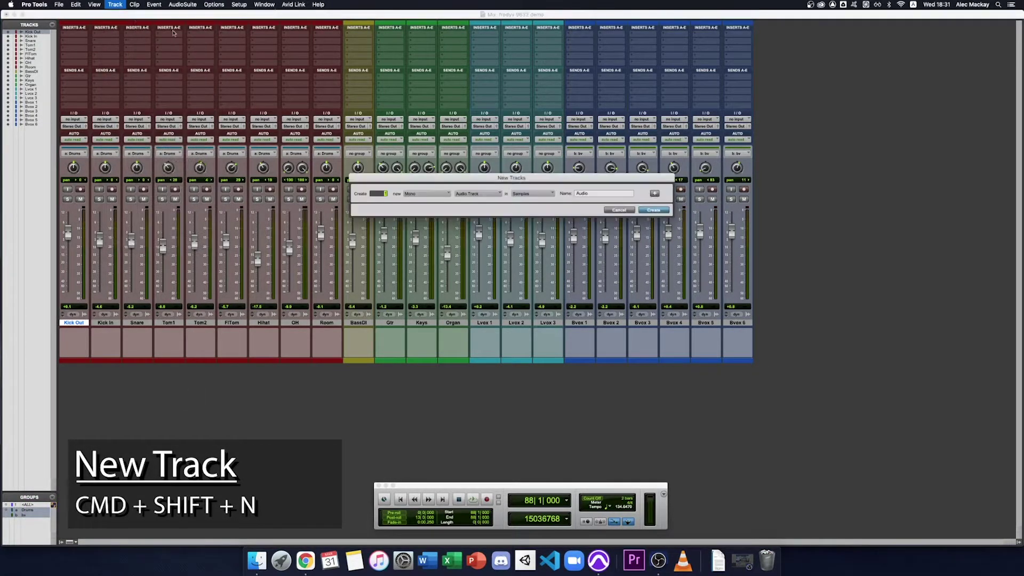
{"action": "left_click", "coordinate": [425, 194]}
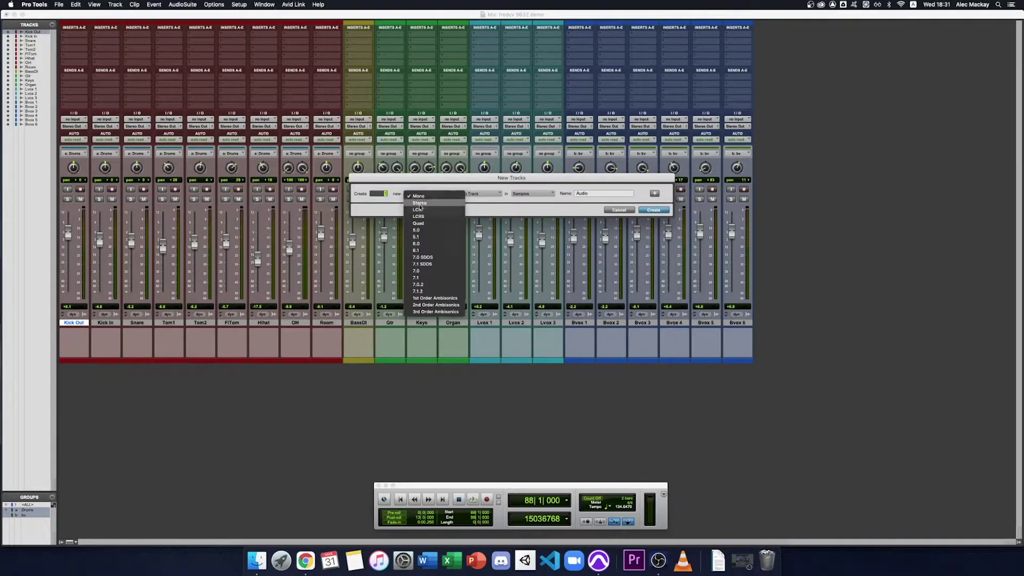
{"action": "left_click", "coordinate": [426, 201]}
{"action": "left_click", "coordinate": [478, 194]}
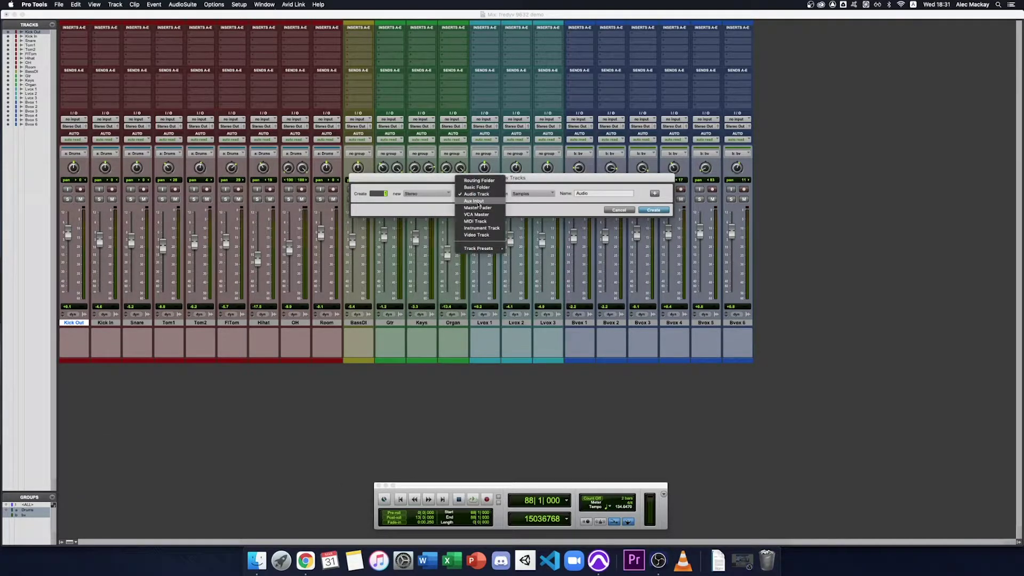
{"action": "left_click", "coordinate": [478, 202]}
{"action": "double_click", "coordinate": [573, 191]}
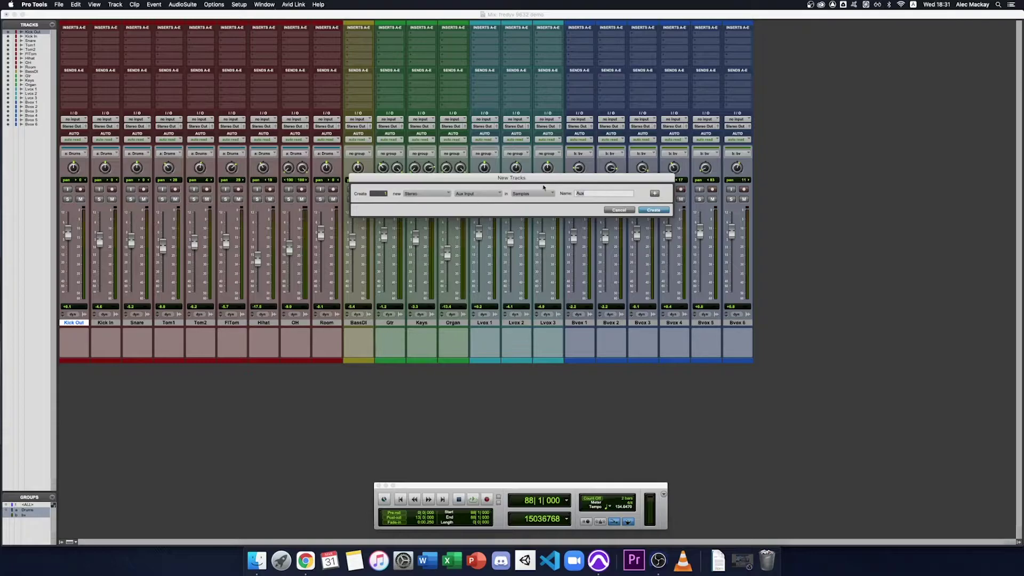
{"action": "type", "text": "DRUMS"}
{"action": "left_click", "coordinate": [649, 210]}
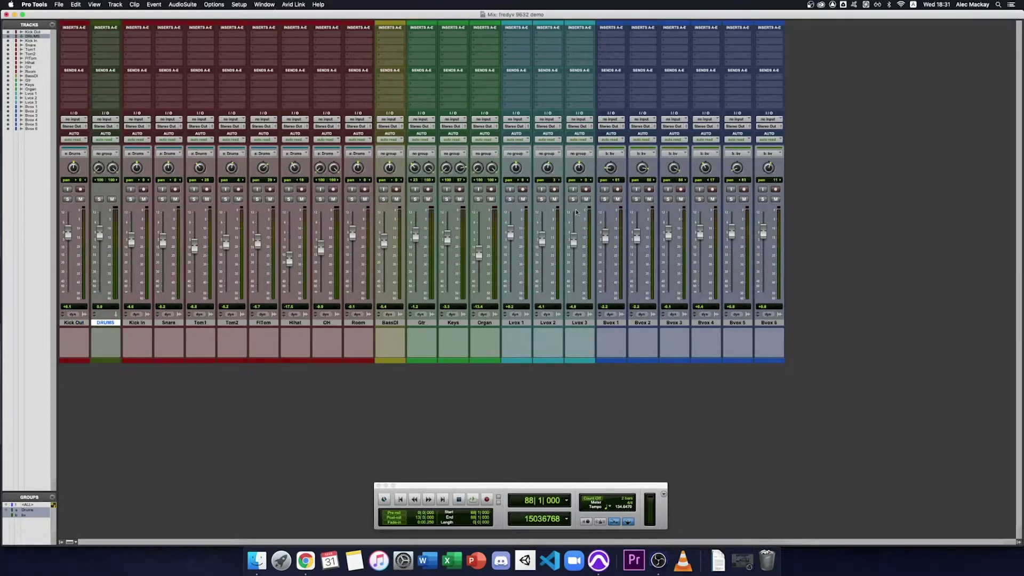
- Move the DRUMS aux between Room and BassDI and set its input to Bus 1-2
{"action": "left_click_drag", "start_coordinate": [101, 324], "coordinate": [367, 325]}
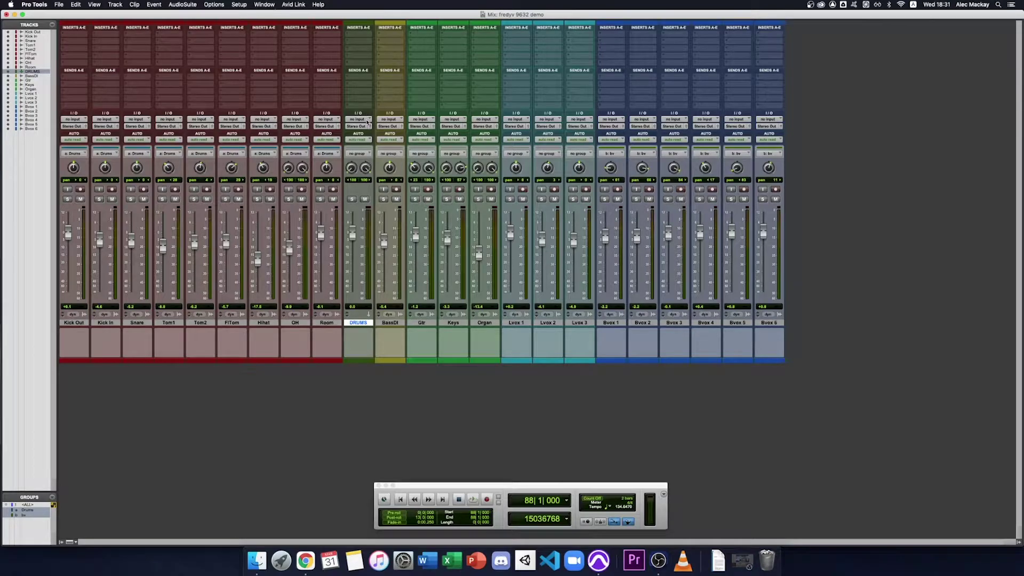
{"action": "left_click", "coordinate": [366, 119]}
{"action": "mouse_move", "coordinate": [372, 122]}
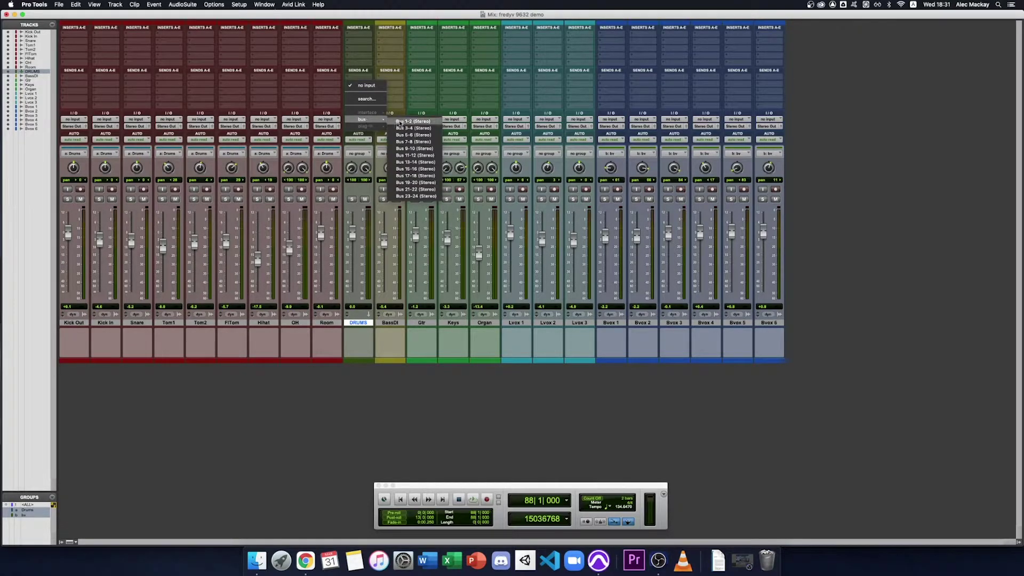
{"action": "left_click", "coordinate": [428, 122]}
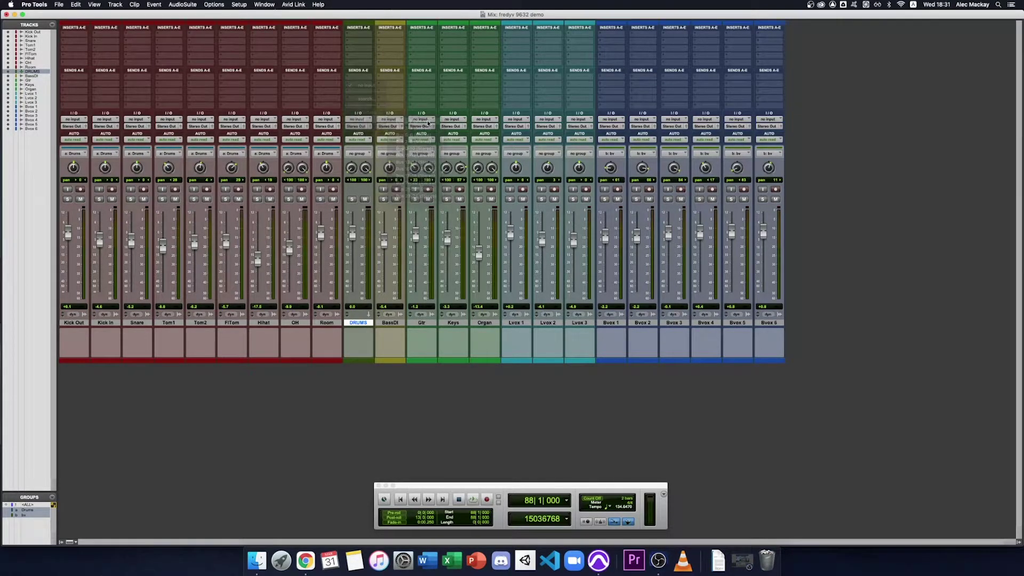
- Route the Kick Out track's output to Bus 1-2
{"action": "left_click", "coordinate": [78, 323]}
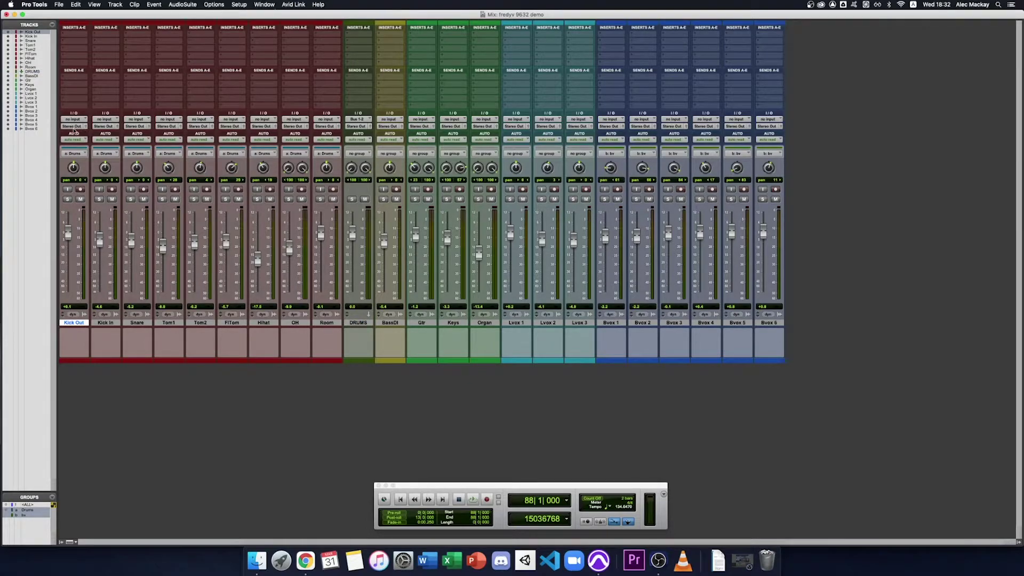
{"action": "left_click", "coordinate": [73, 126]}
{"action": "mouse_move", "coordinate": [75, 135]}
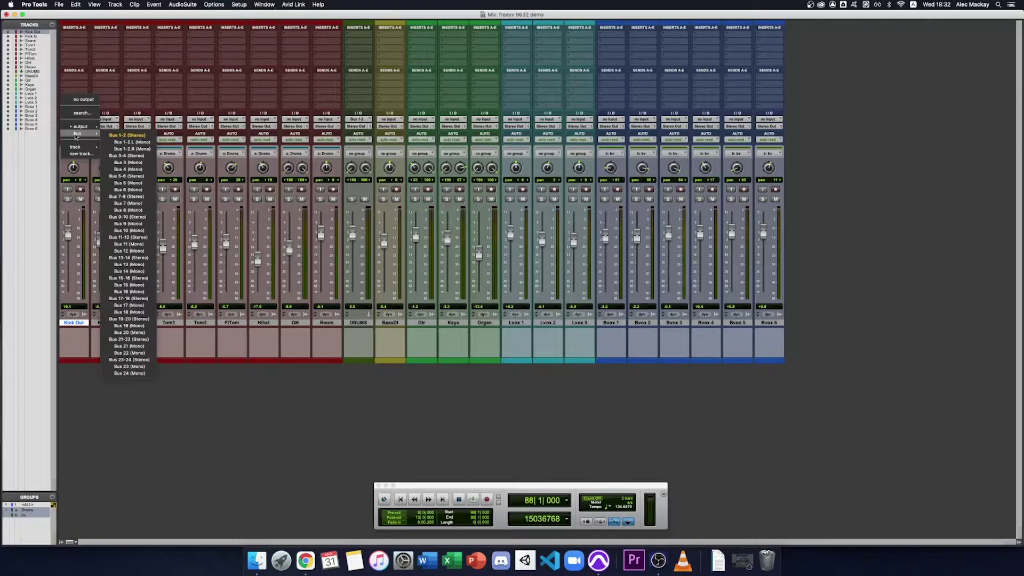
{"action": "left_click", "coordinate": [135, 137]}
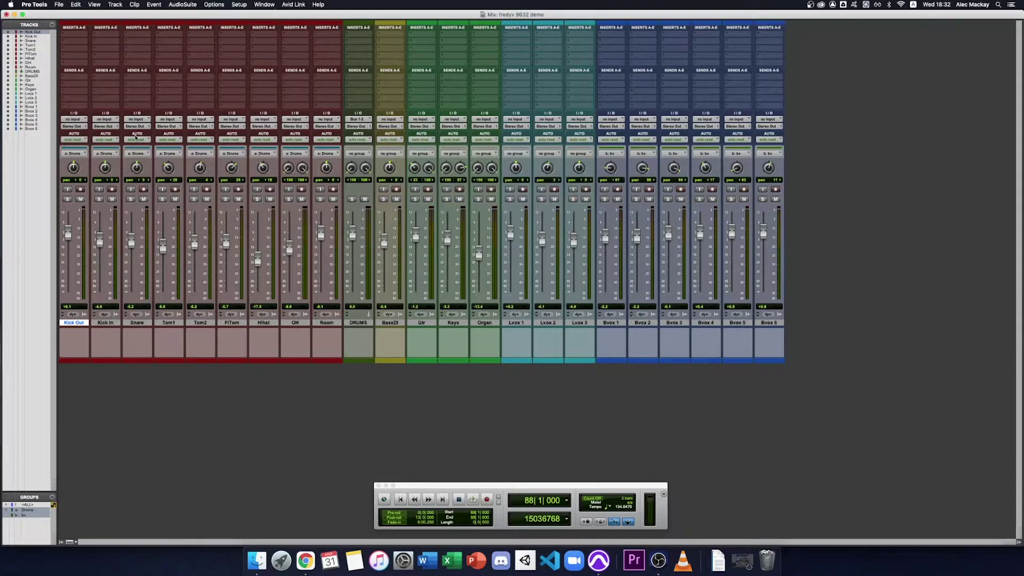
{"action": "left_click", "coordinate": [105, 323]}
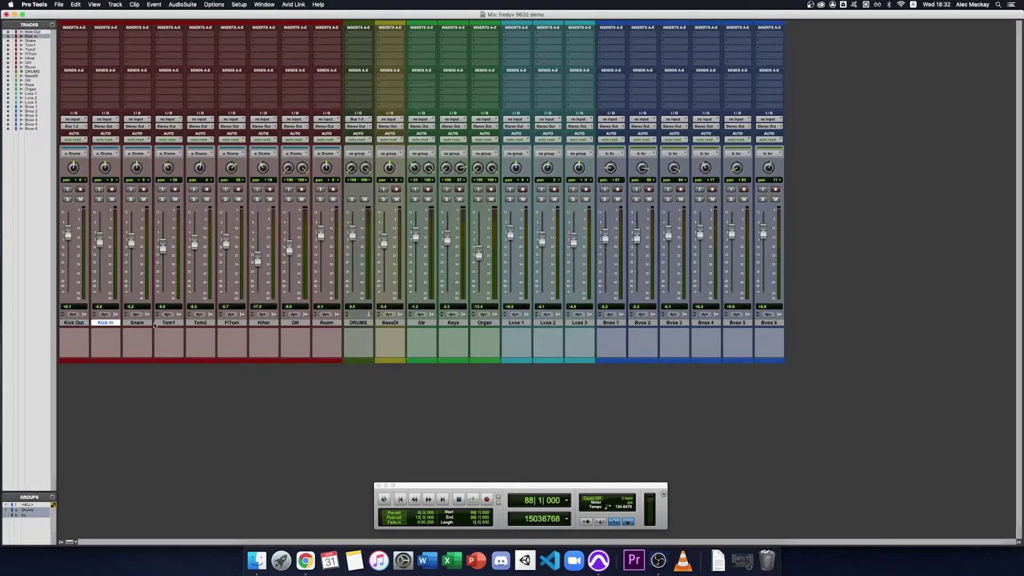
- Route all drum tracks, Kick In through Room, to Bus 1-2 and nudge the DRUMS level up
{"action": "left_click", "coordinate": [322, 324], "text": "shift"}
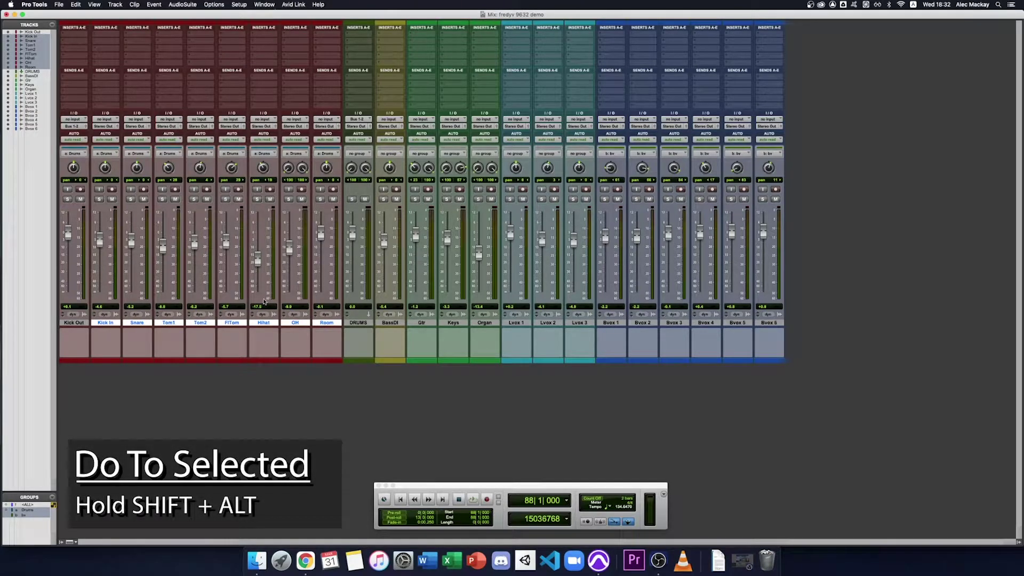
{"action": "left_click", "coordinate": [105, 126], "text": "alt+shift"}
{"action": "mouse_move", "coordinate": [108, 133]}
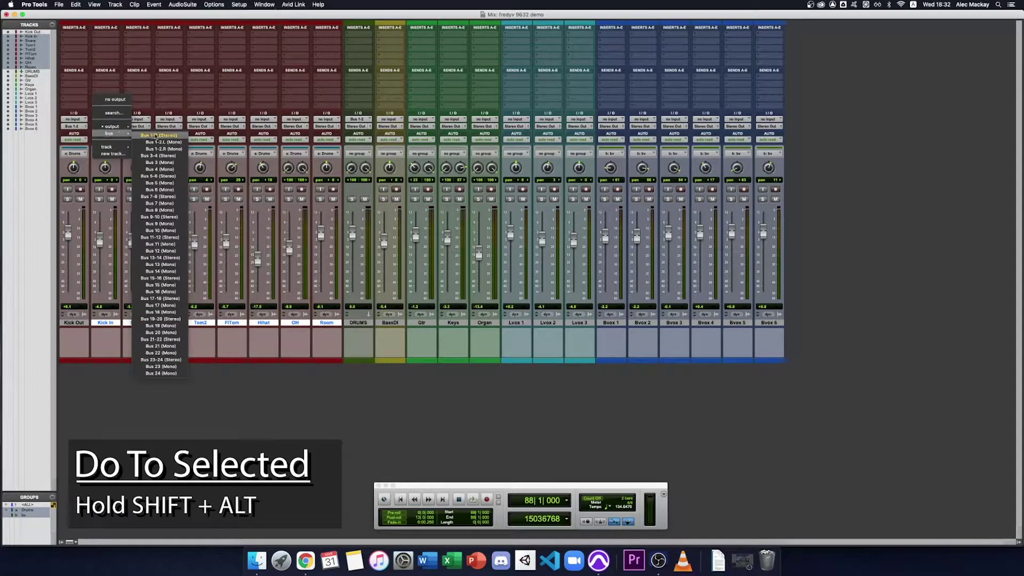
{"action": "left_click", "coordinate": [159, 135], "text": "alt+shift"}
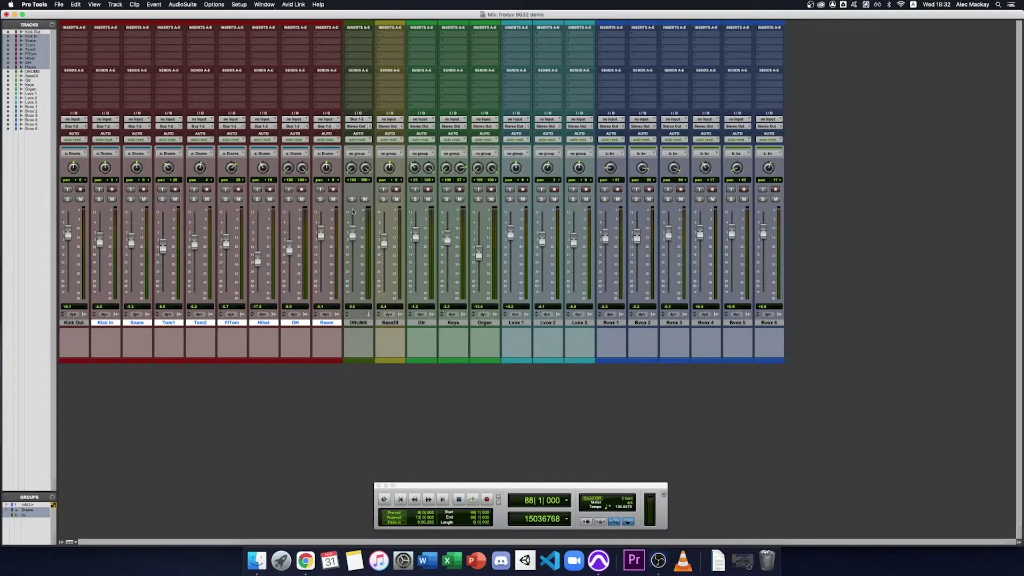
{"action": "left_click_drag", "start_coordinate": [352, 233], "coordinate": [351, 241]}
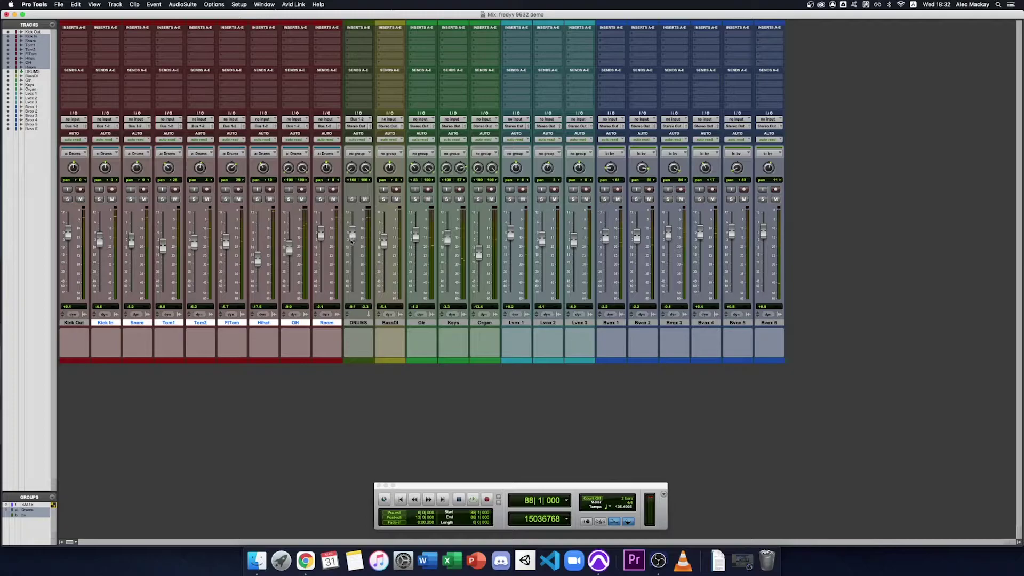
- Select the Gtr, Keys and Organ tracks
{"action": "left_click", "coordinate": [421, 322]}
{"action": "left_click", "coordinate": [452, 322]}
{"action": "left_click", "coordinate": [484, 323]}
{"action": "left_click", "coordinate": [390, 323]}
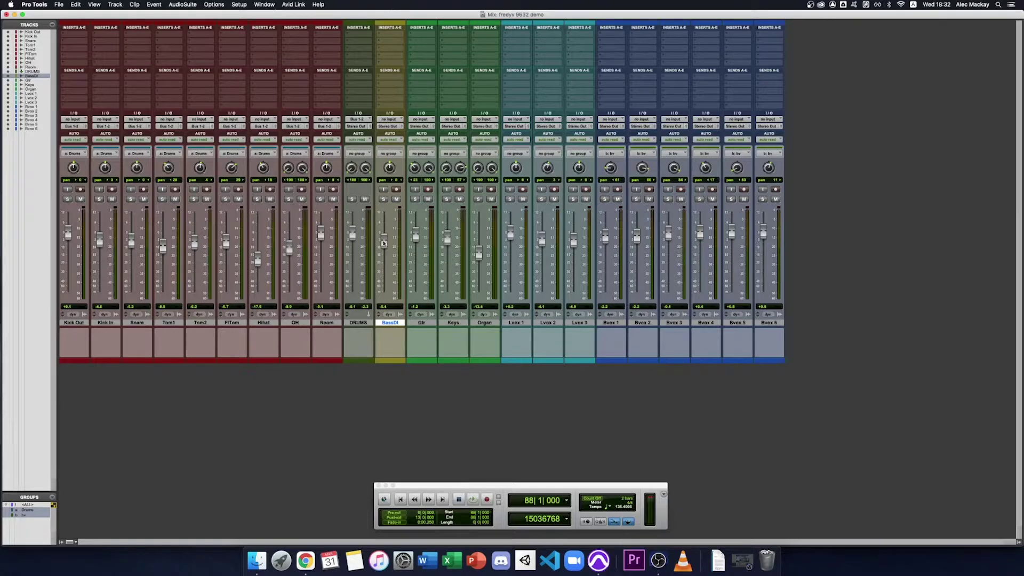
{"action": "left_click", "coordinate": [421, 322]}
{"action": "left_click", "coordinate": [486, 324], "text": "shift"}
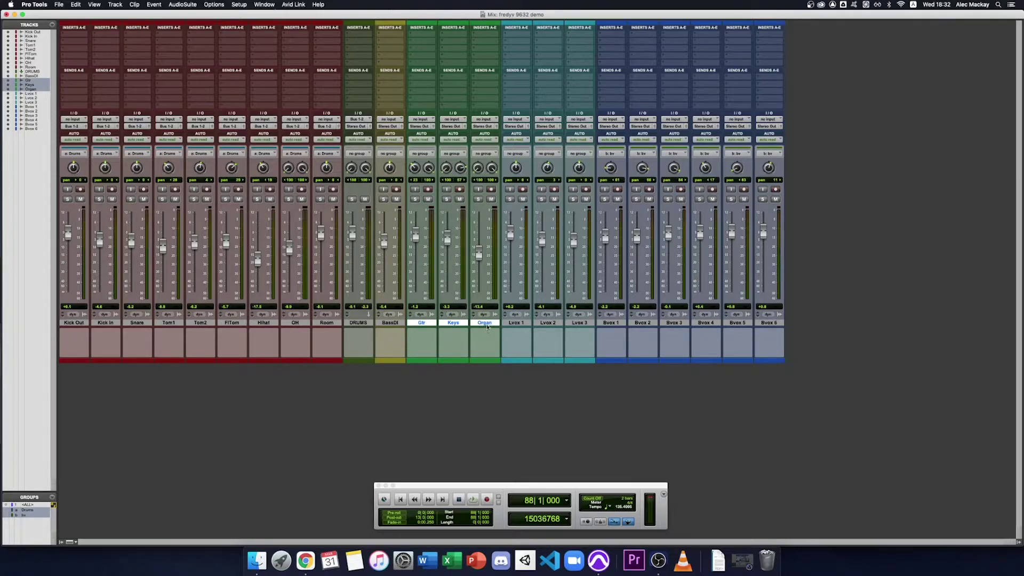
- Set up a new stereo Aux Input track after Organ, ready to be named
{"action": "left_click", "coordinate": [115, 4]}
{"action": "left_click", "coordinate": [118, 15]}
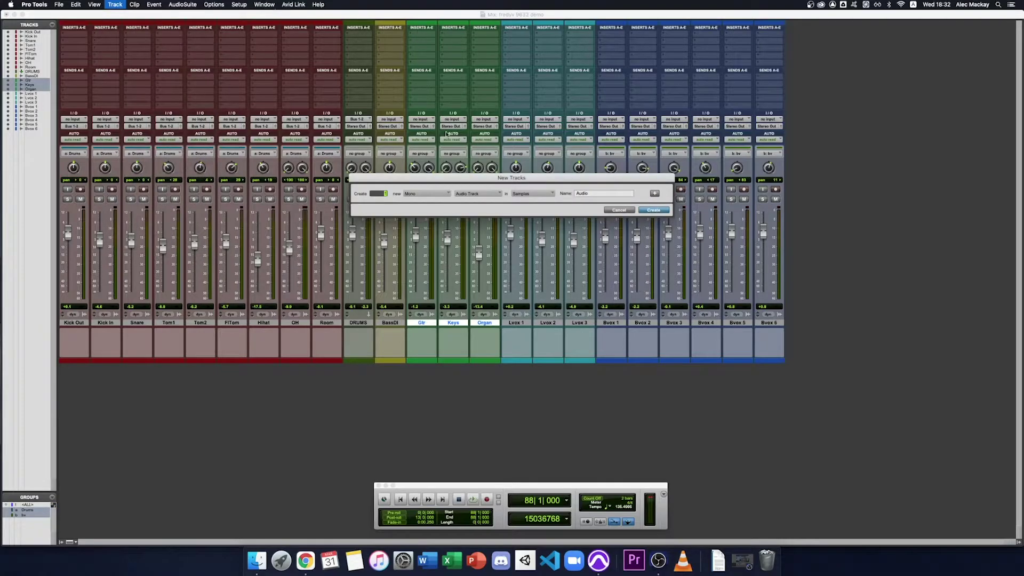
{"action": "left_click", "coordinate": [432, 195]}
{"action": "left_click", "coordinate": [434, 203]}
{"action": "left_click", "coordinate": [477, 193]}
{"action": "left_click", "coordinate": [476, 202]}
{"action": "double_click", "coordinate": [584, 193]}
- Create the INSTR aux, then route Gtr, Keys and Organ outputs to Bus 3-4
{"action": "type", "text": "INSTR"}
{"action": "left_click", "coordinate": [654, 210]}
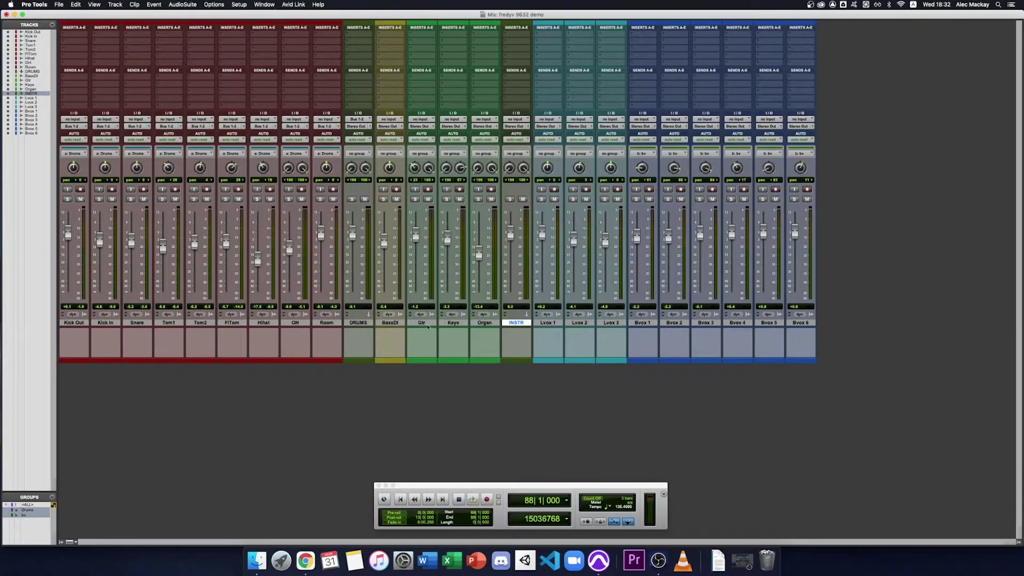
{"action": "right_click", "coordinate": [484, 323]}
{"action": "left_click", "coordinate": [484, 323], "text": "shift"}
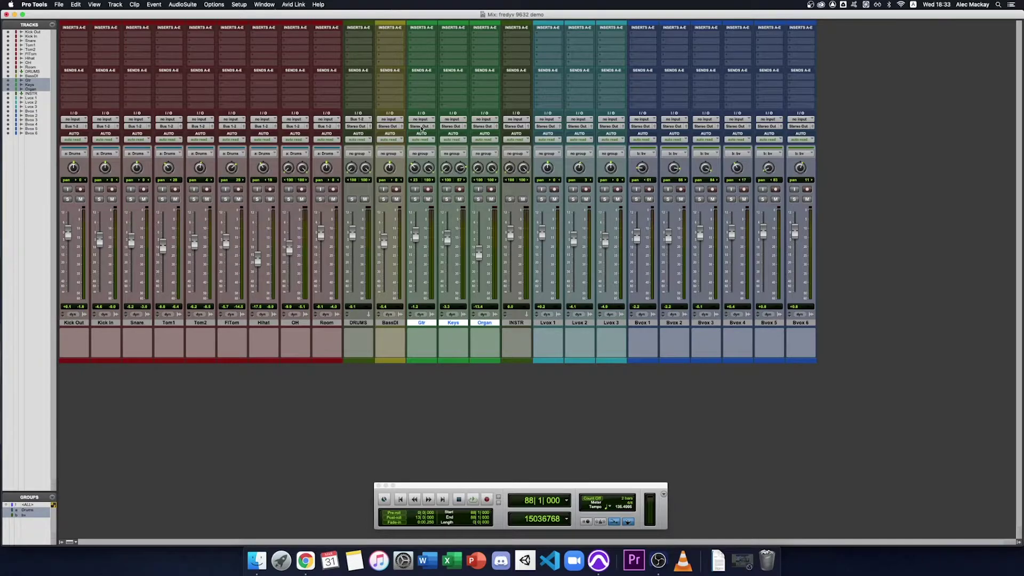
{"action": "left_click", "coordinate": [421, 127]}
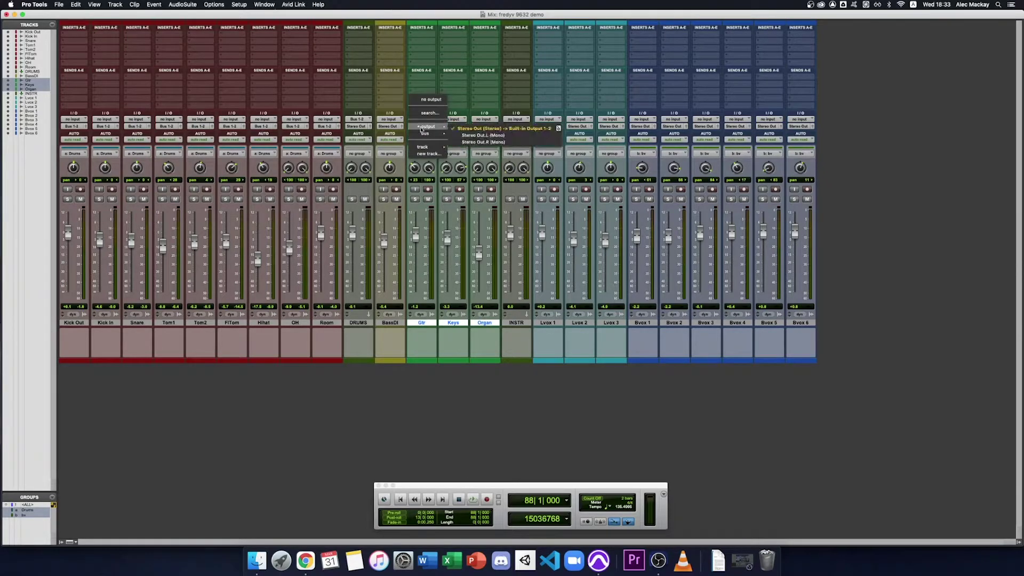
{"action": "mouse_move", "coordinate": [424, 133]}
{"action": "left_click", "coordinate": [474, 155]}
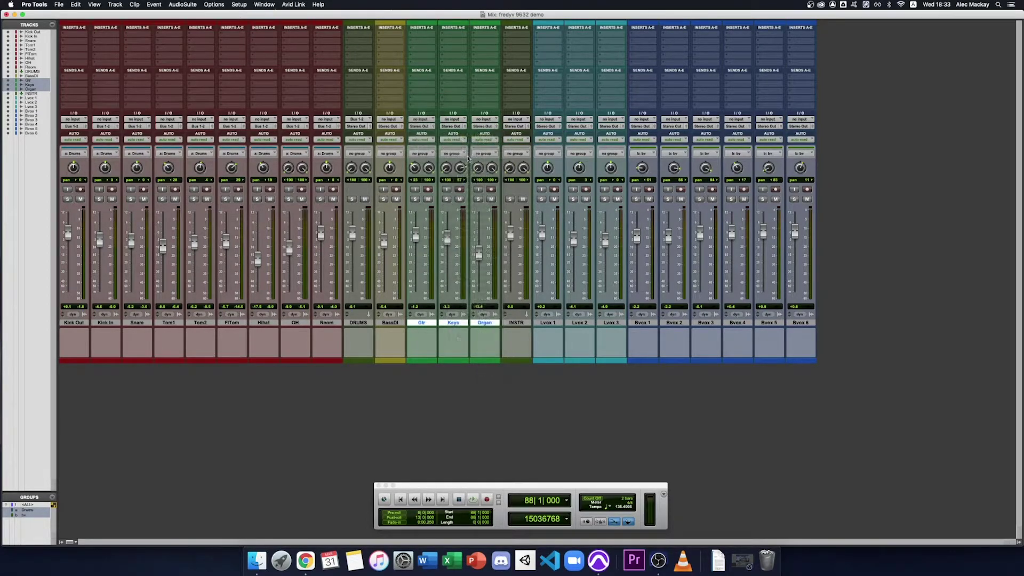
- Feed the INSTR aux input from Bus 3-4
{"action": "left_click", "coordinate": [516, 324]}
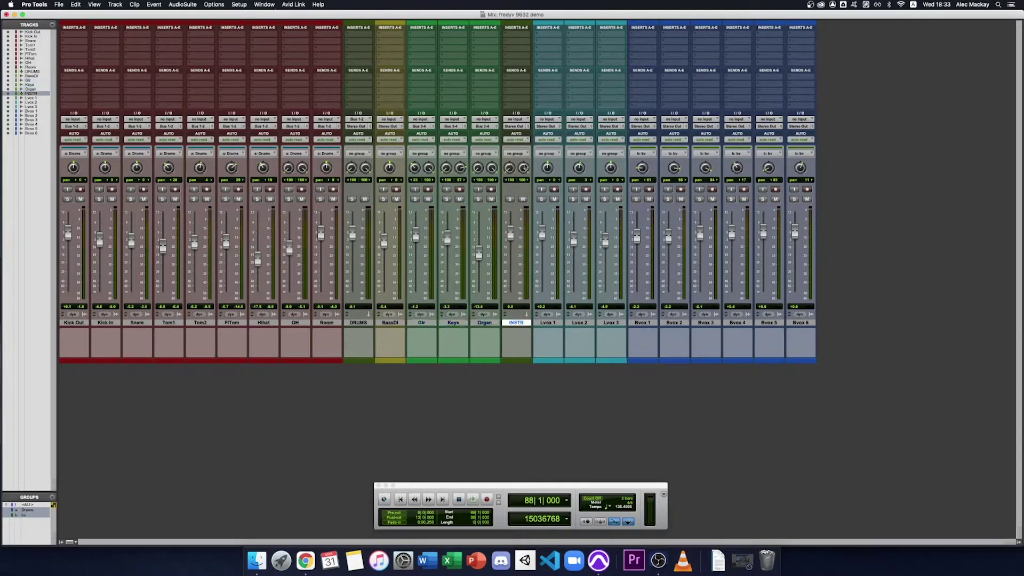
{"action": "left_click", "coordinate": [518, 119]}
{"action": "mouse_move", "coordinate": [528, 118]}
{"action": "left_click", "coordinate": [569, 147]}
- Rename the Bus 3-4 path to INSTR
{"action": "right_click", "coordinate": [513, 118]}
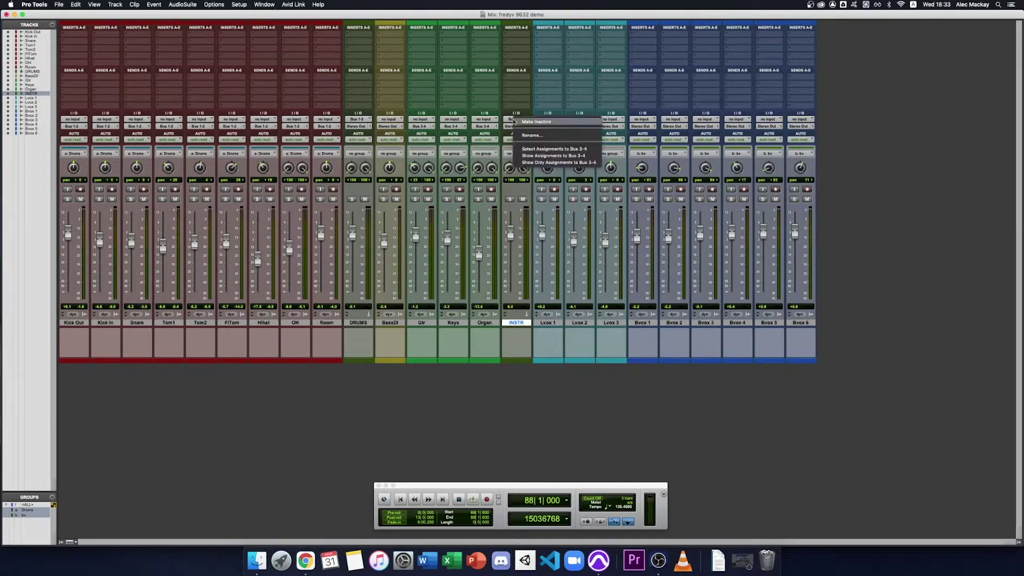
{"action": "left_click", "coordinate": [541, 137]}
{"action": "type", "text": "INSTR"}
{"action": "key", "text": "Return"}
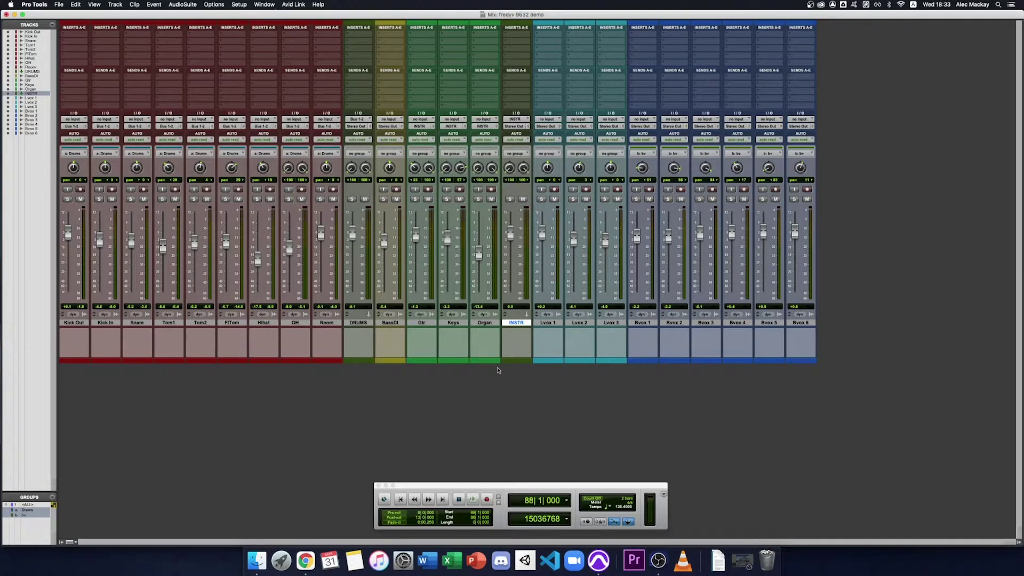
- Rename Bus 1-2 to DRUMS and confirm the DRUMS aux input shows it
{"action": "left_click", "coordinate": [369, 323]}
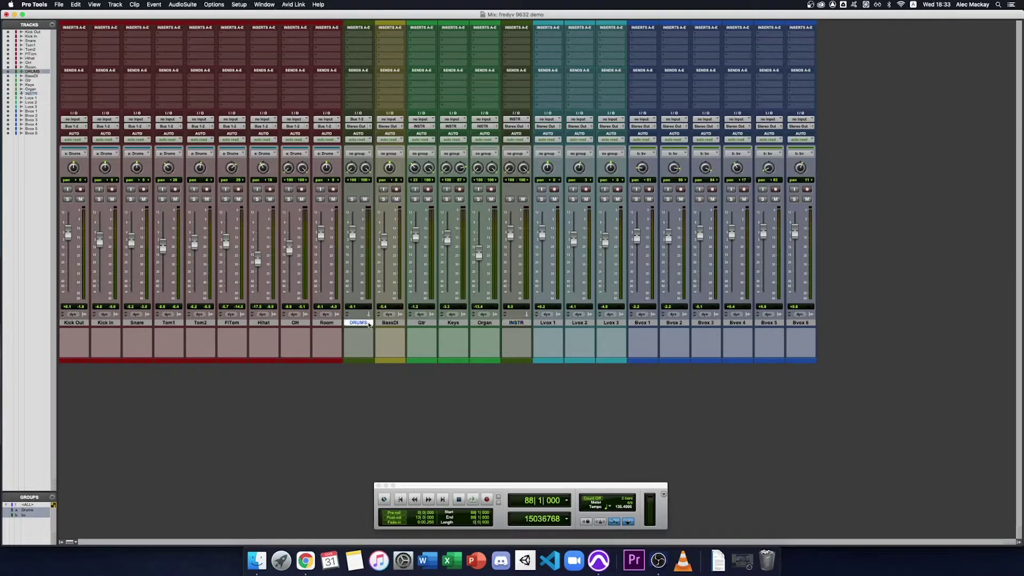
{"action": "right_click", "coordinate": [363, 120]}
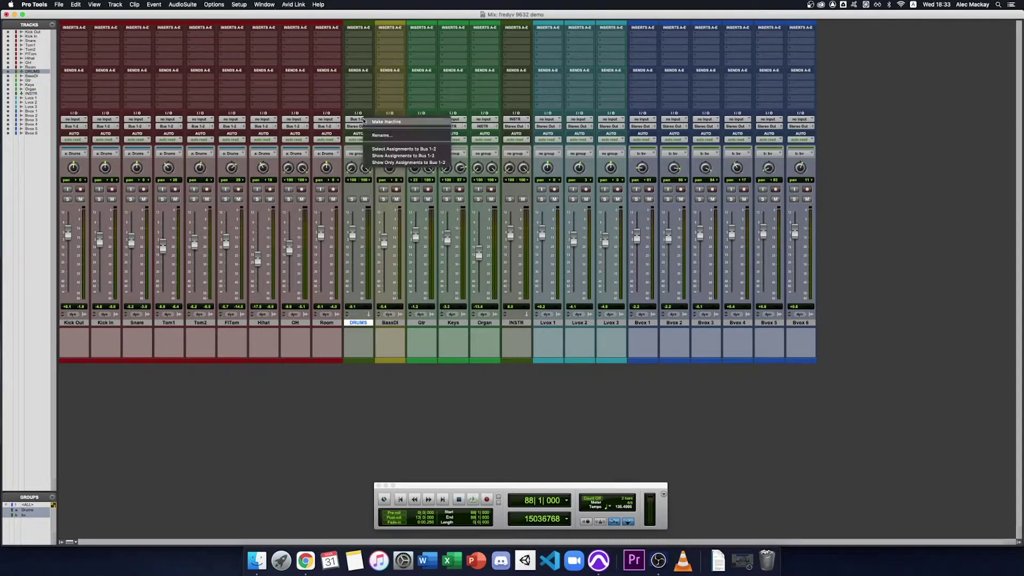
{"action": "left_click", "coordinate": [379, 135]}
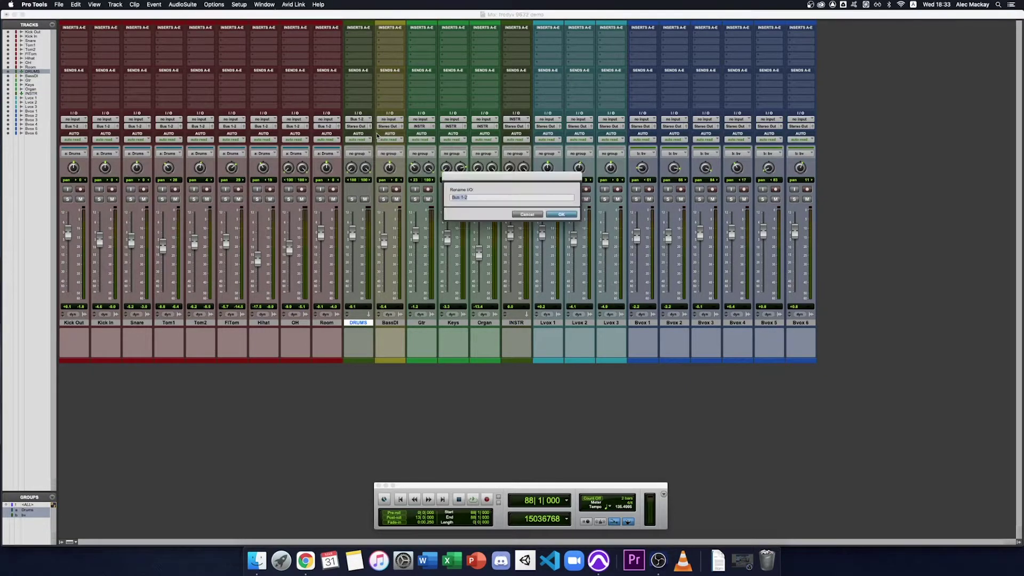
{"action": "type", "text": "DRUMS"}
{"action": "key", "text": "Return"}
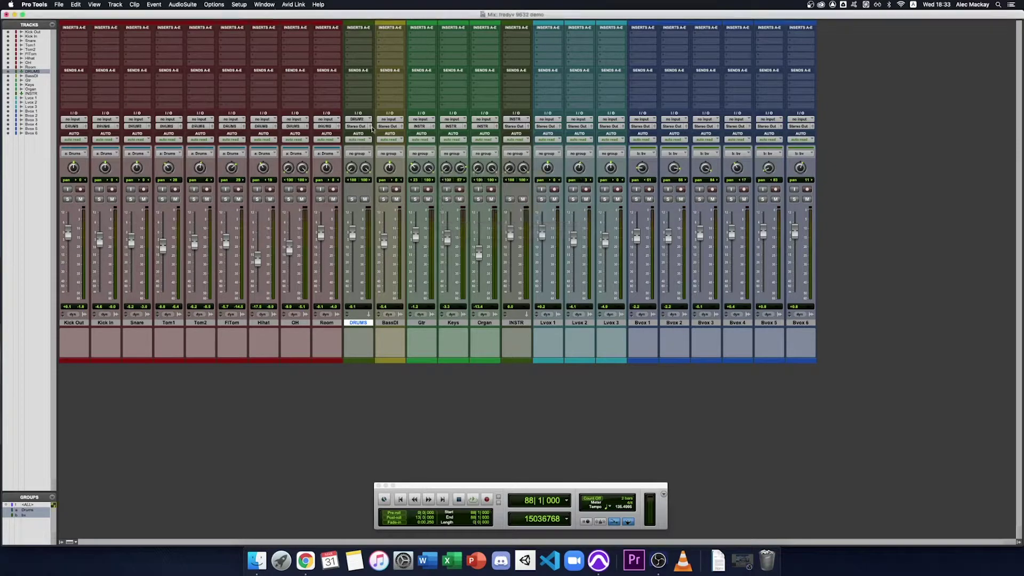
{"action": "left_click", "coordinate": [358, 118]}
{"action": "mouse_move", "coordinate": [363, 119]}
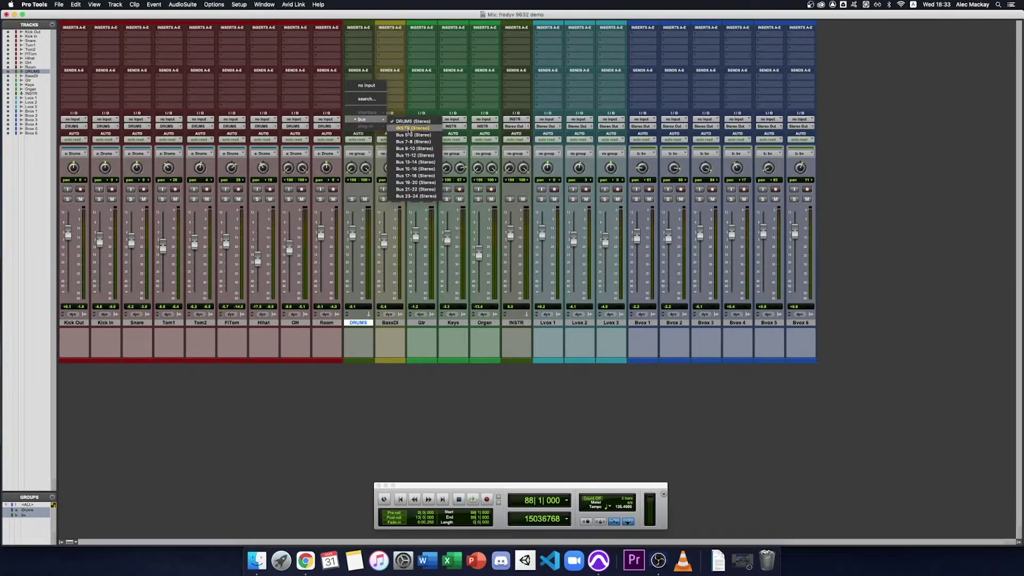
{"action": "left_click", "coordinate": [501, 414]}
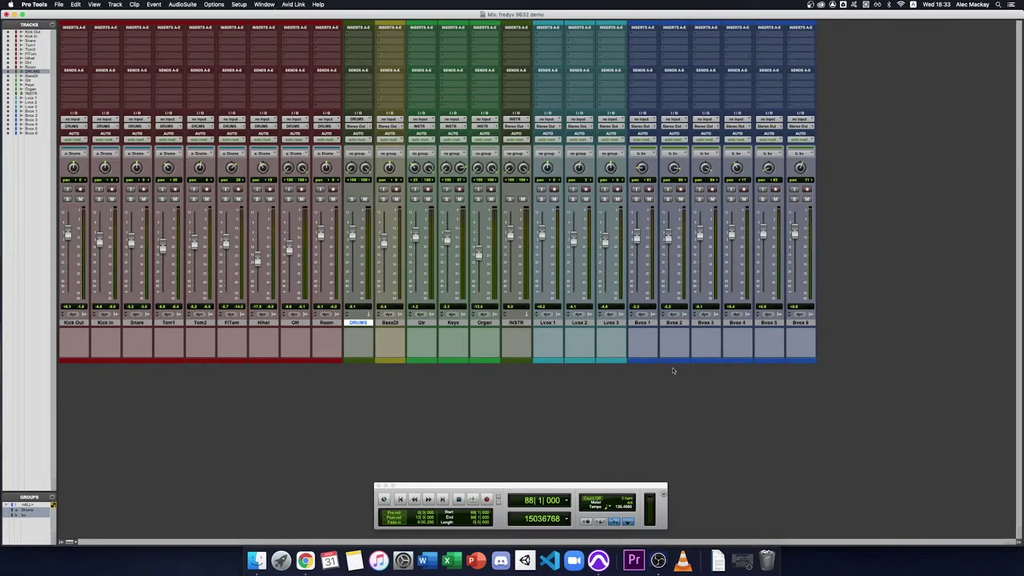
- Create a stereo Aux Input track named LV right after Lvox 3
{"action": "left_click", "coordinate": [611, 322]}
{"action": "key", "text": "super+shift+n"}
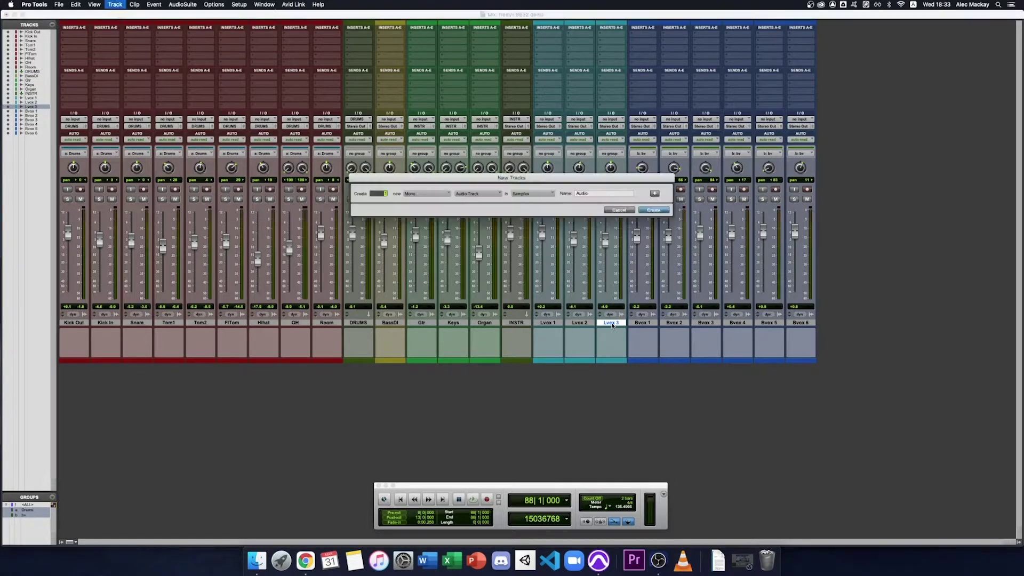
{"action": "left_click", "coordinate": [430, 194]}
{"action": "left_click", "coordinate": [429, 201]}
{"action": "left_click", "coordinate": [477, 193]}
{"action": "left_click", "coordinate": [478, 203]}
{"action": "type", "text": "VOX"}
{"action": "key", "text": "BackSpace"}
{"action": "key", "text": "BackSpace"}
{"action": "key", "text": "Return"}
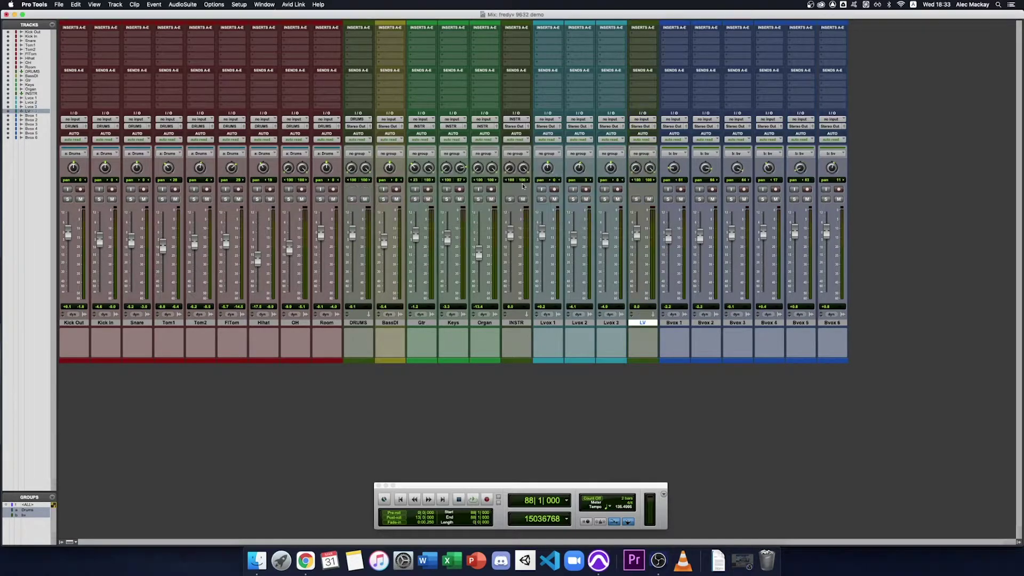
- Route Lvox 1, 2 and 3 outputs into the LV track, then select Bvox 1–6
{"action": "left_click", "coordinate": [608, 322]}
{"action": "left_click", "coordinate": [546, 324], "text": "shift"}
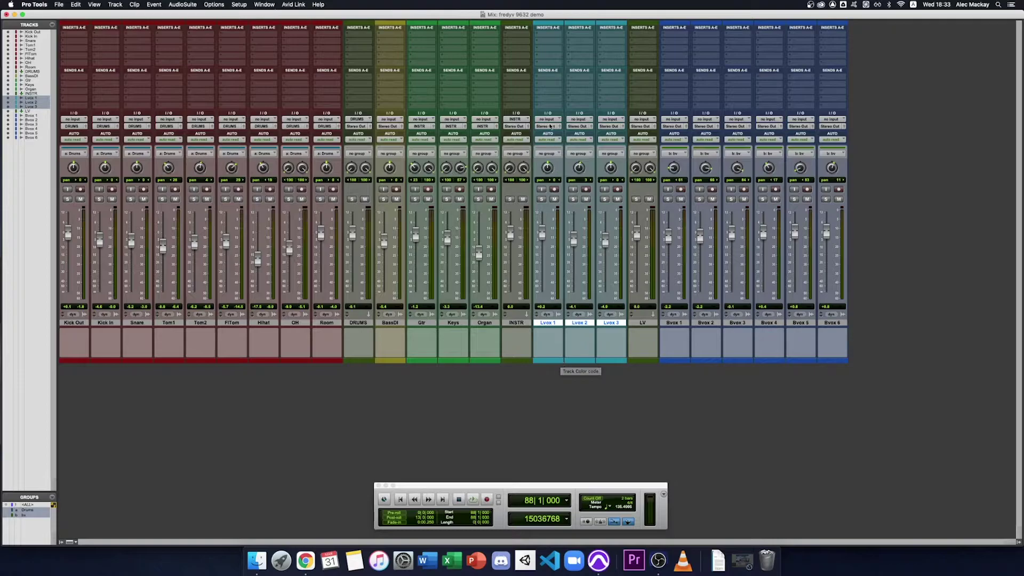
{"action": "left_click", "coordinate": [547, 126]}
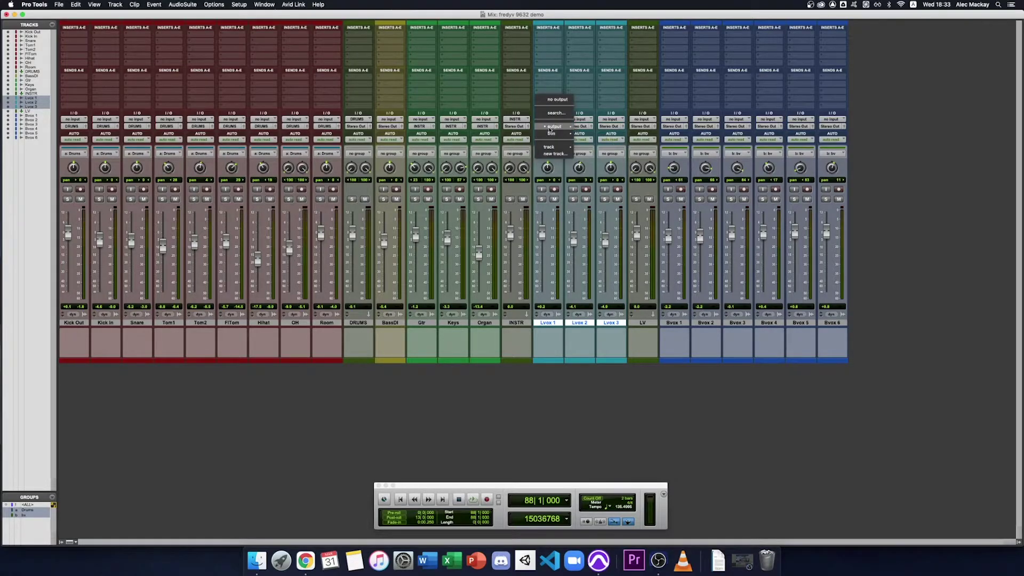
{"action": "mouse_move", "coordinate": [549, 129]}
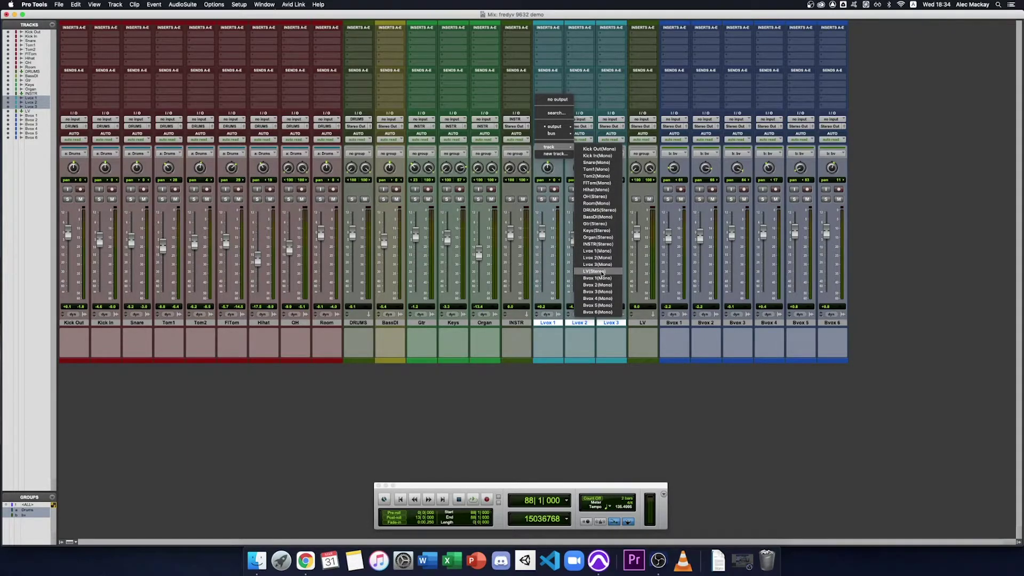
{"action": "left_click", "coordinate": [601, 273], "text": "alt+shift"}
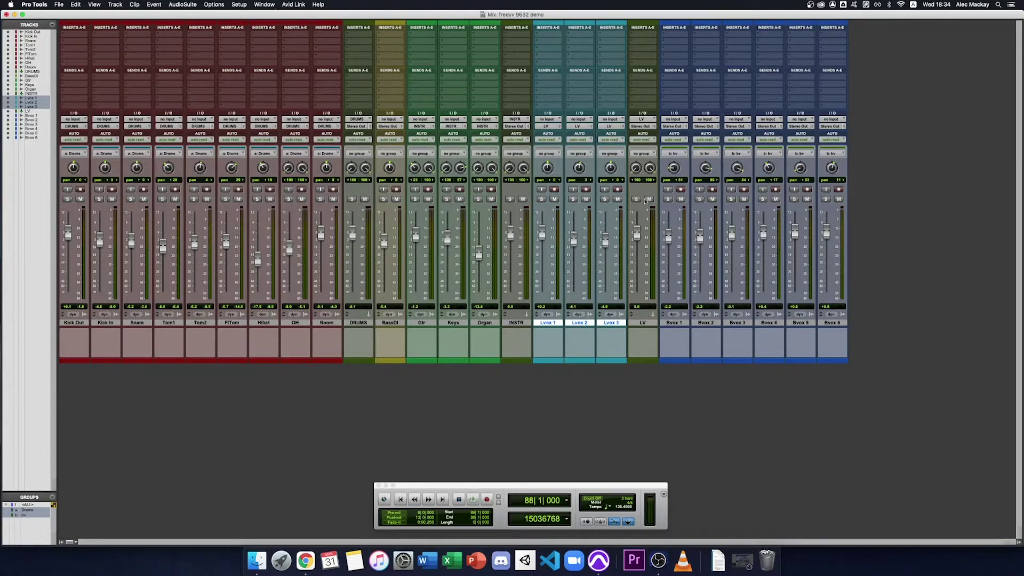
{"action": "left_click", "coordinate": [680, 321]}
{"action": "left_click", "coordinate": [829, 323], "text": "shift"}
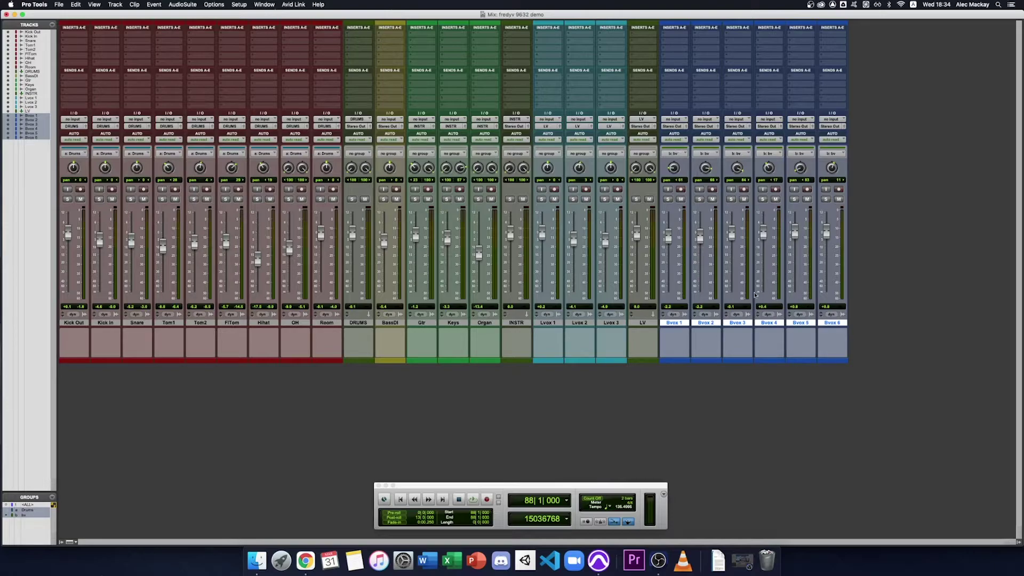
- Route Bvox 1–6 to a new BV aux track and move it after Bvox 6
{"action": "left_click", "coordinate": [674, 127]}
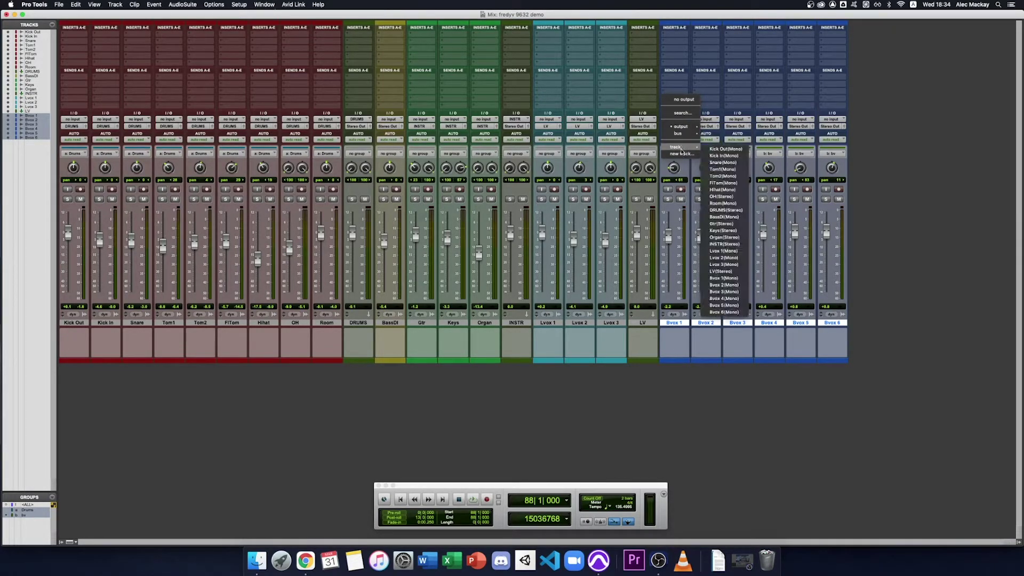
{"action": "left_click", "coordinate": [681, 154]}
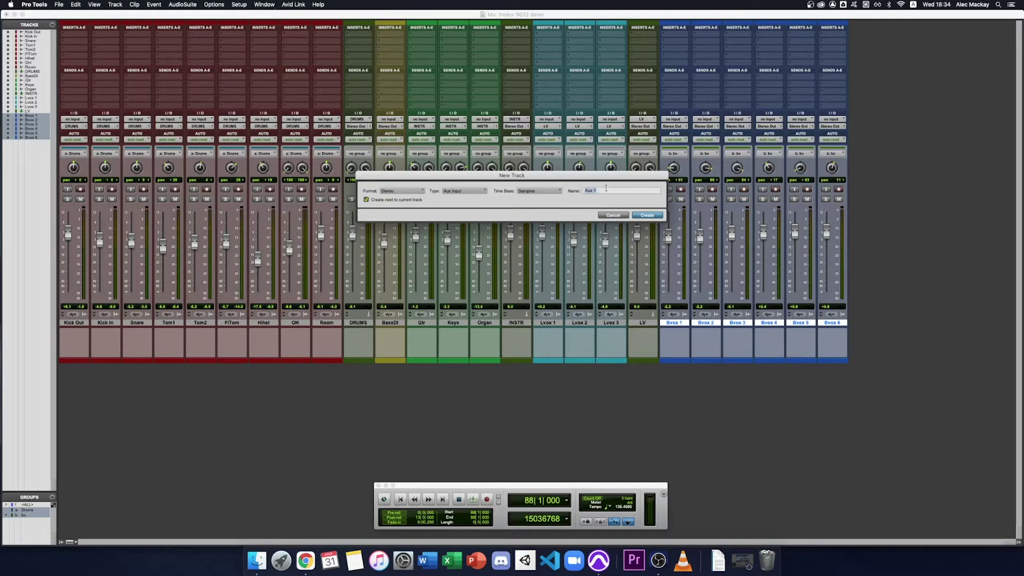
{"action": "type", "text": "BV"}
{"action": "key", "text": "Return"}
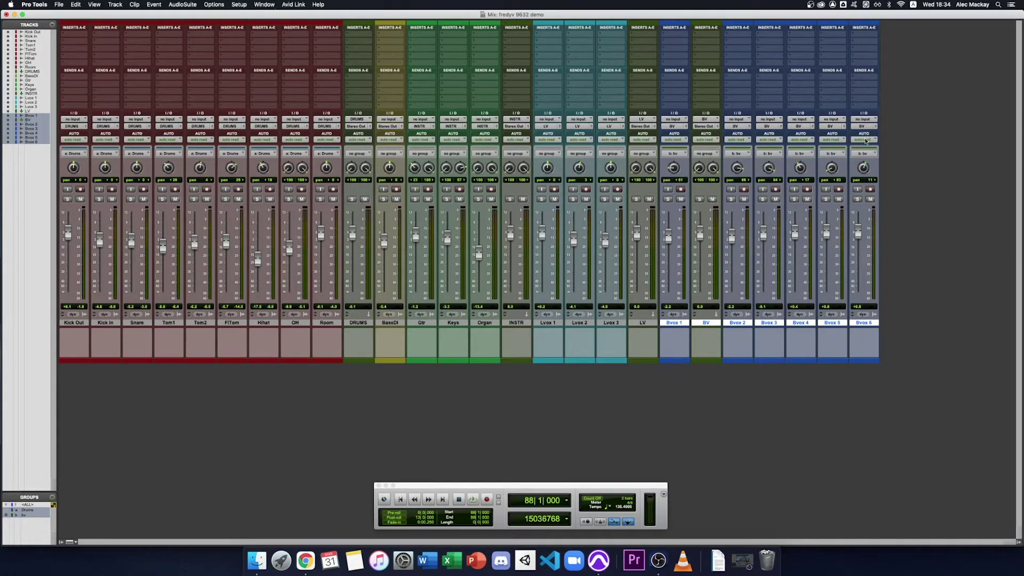
{"action": "left_click", "coordinate": [706, 323]}
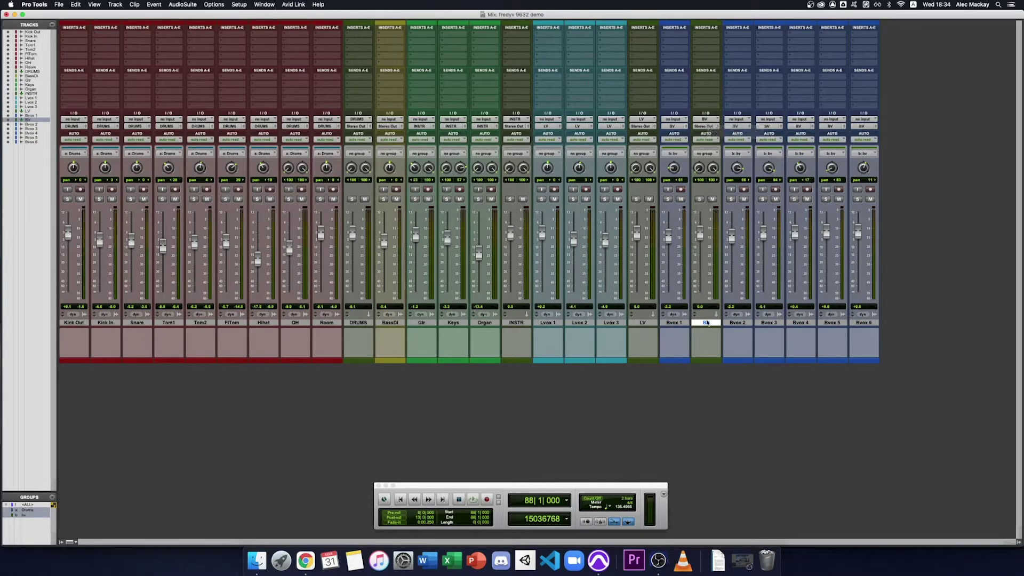
{"action": "left_click_drag", "start_coordinate": [705, 323], "coordinate": [879, 334]}
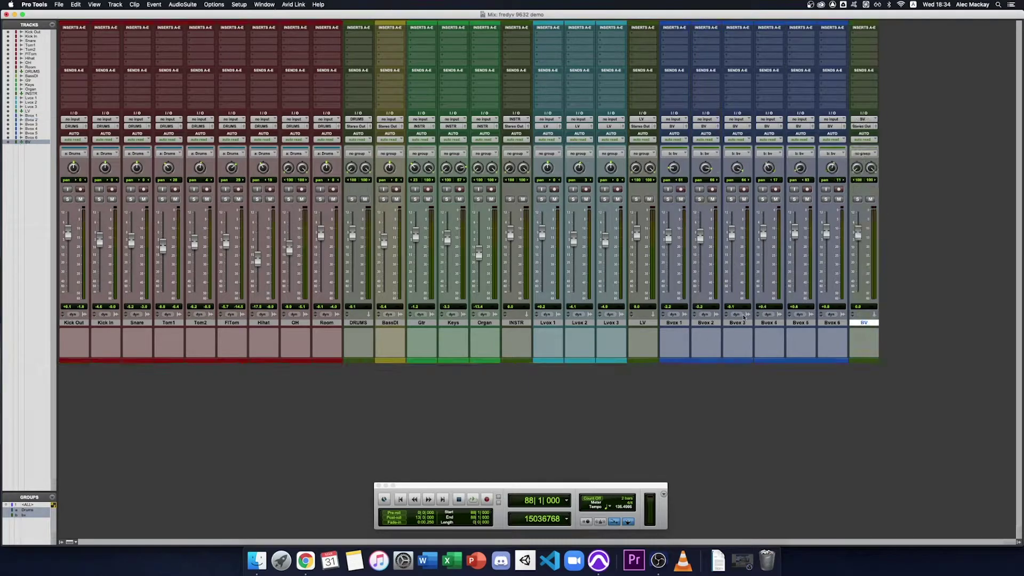
- Select the DRUMS, BassDI, INSTR, LV and BV tracks in turn
{"action": "left_click", "coordinate": [360, 323]}
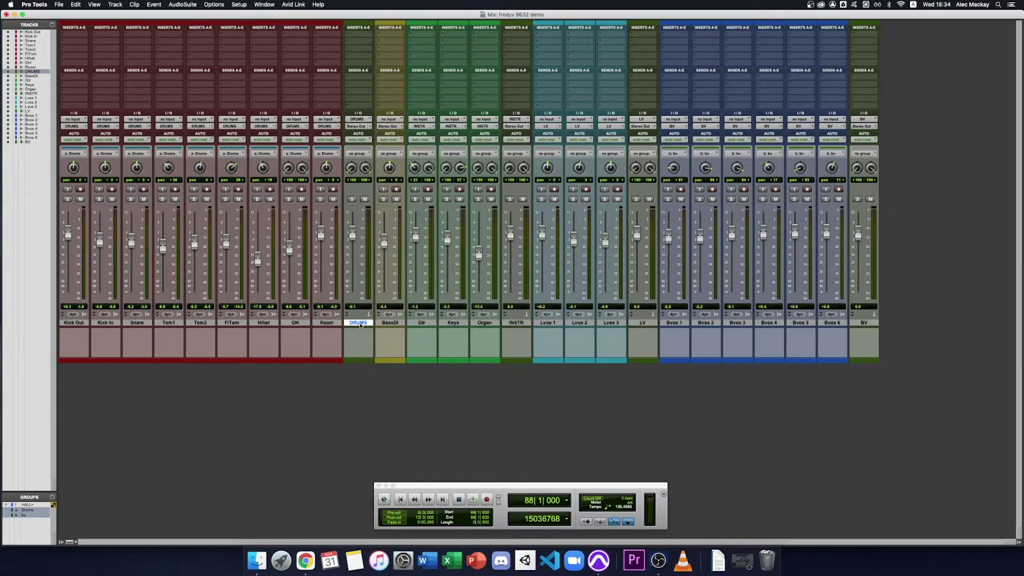
{"action": "left_click", "coordinate": [385, 324]}
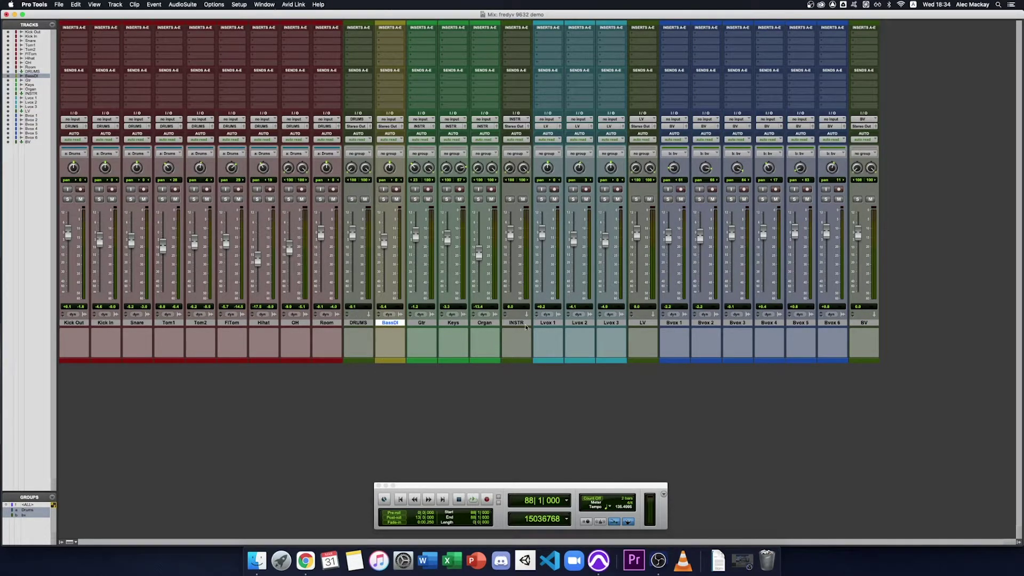
{"action": "left_click", "coordinate": [525, 324]}
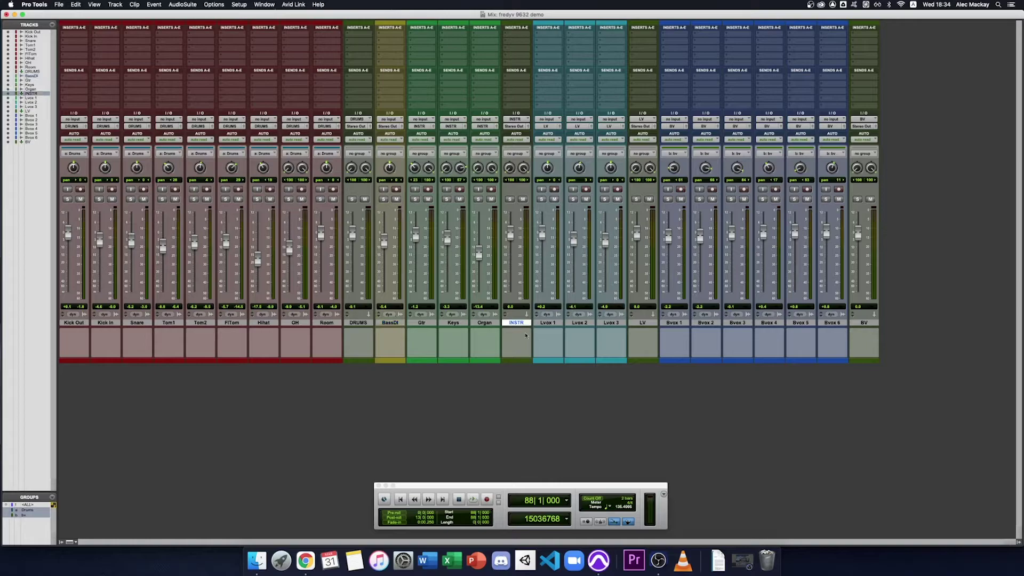
{"action": "left_click", "coordinate": [641, 323]}
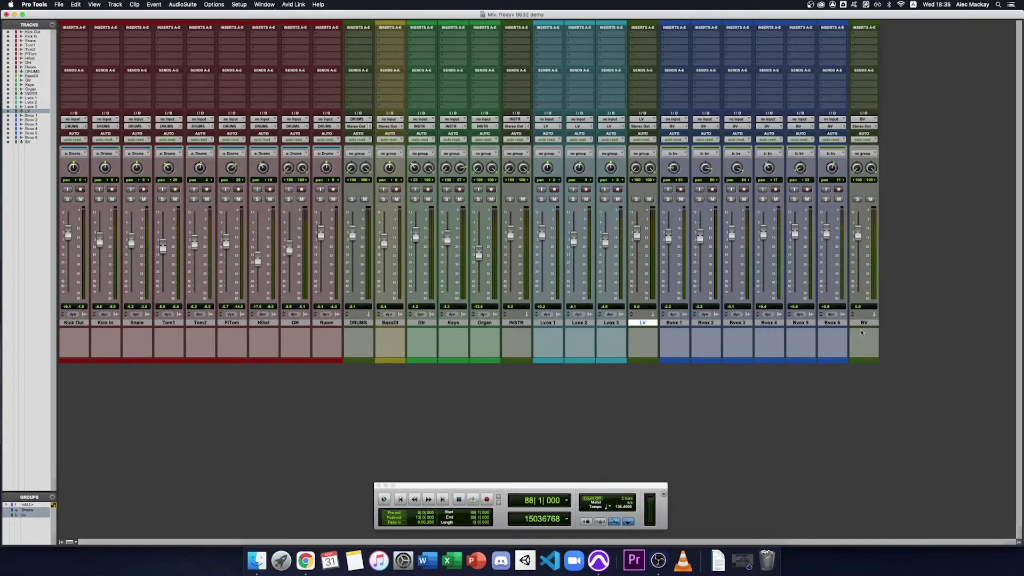
{"action": "left_click", "coordinate": [863, 323]}
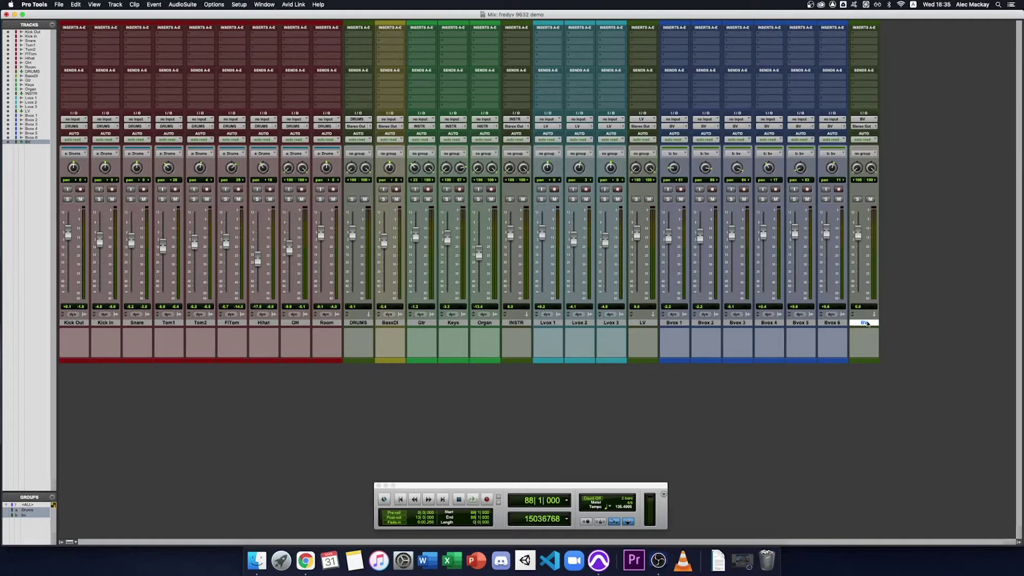
- Route BV, LV, INSTR, BassDI and DRUMS outputs into a new MIX aux track
{"action": "left_click", "coordinate": [650, 327], "text": "super"}
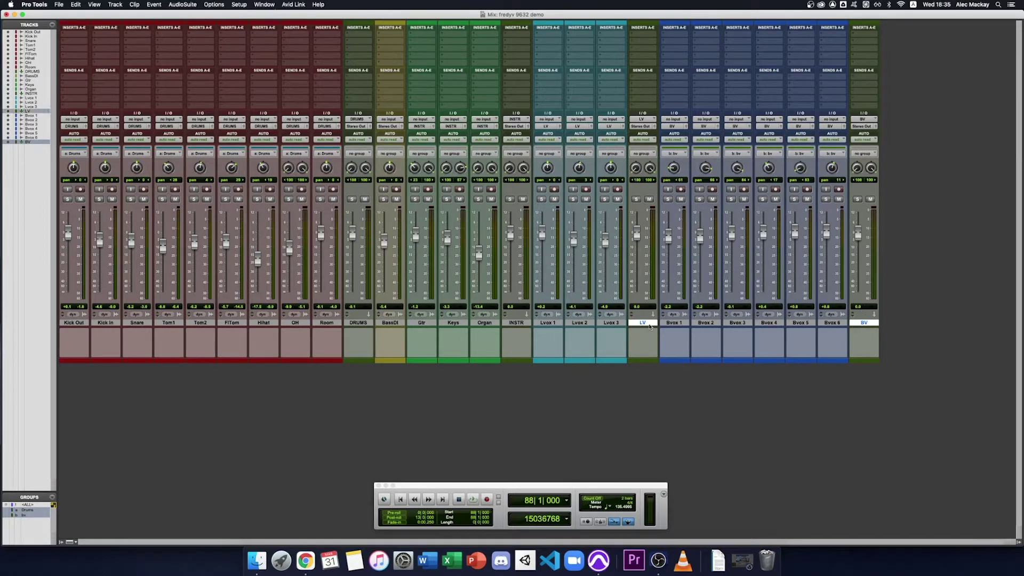
{"action": "left_click", "coordinate": [521, 324], "text": "super"}
{"action": "left_click", "coordinate": [393, 323], "text": "super"}
{"action": "left_click", "coordinate": [367, 323], "text": "super"}
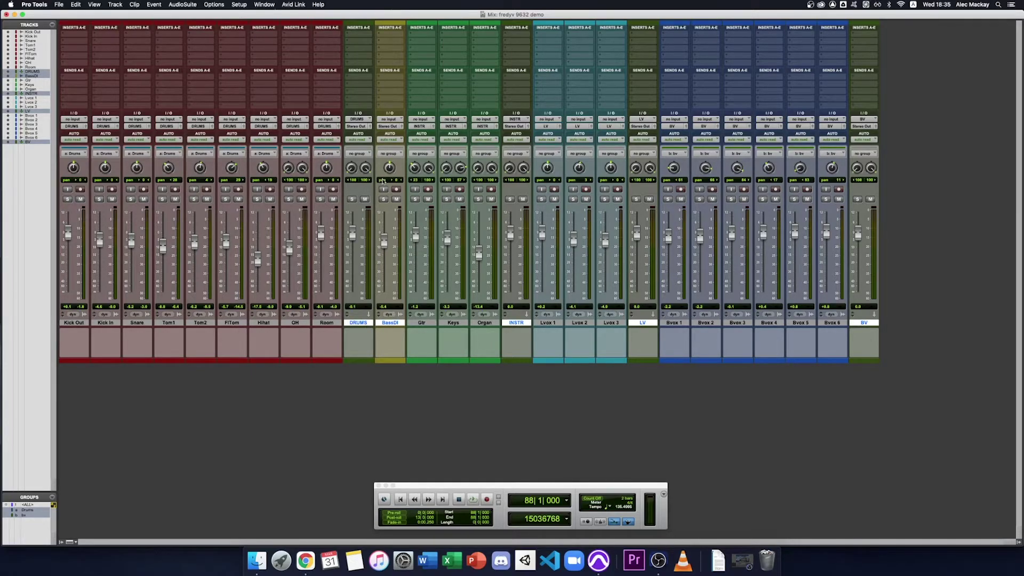
{"action": "left_click", "coordinate": [864, 127]}
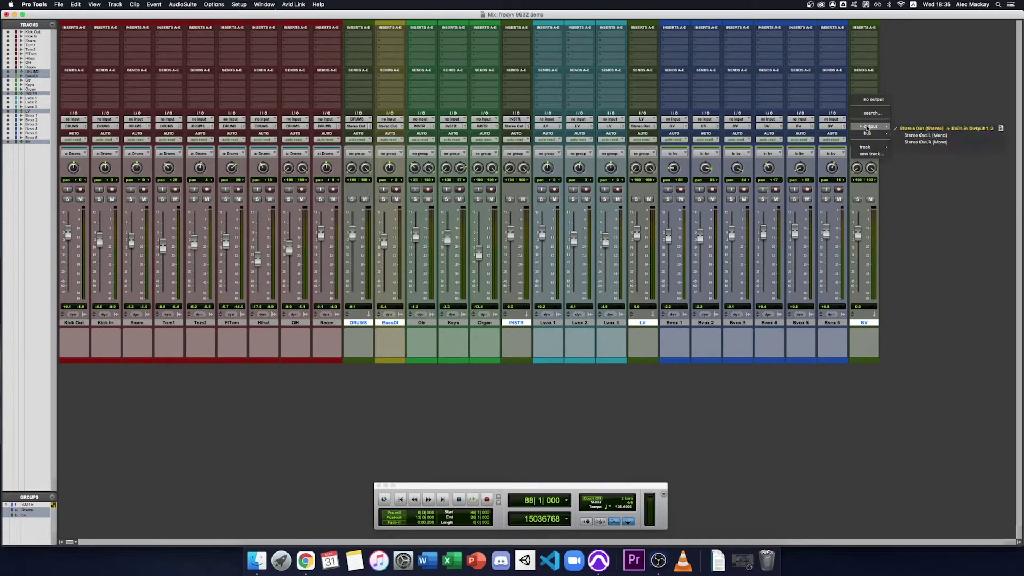
{"action": "left_click", "coordinate": [871, 153]}
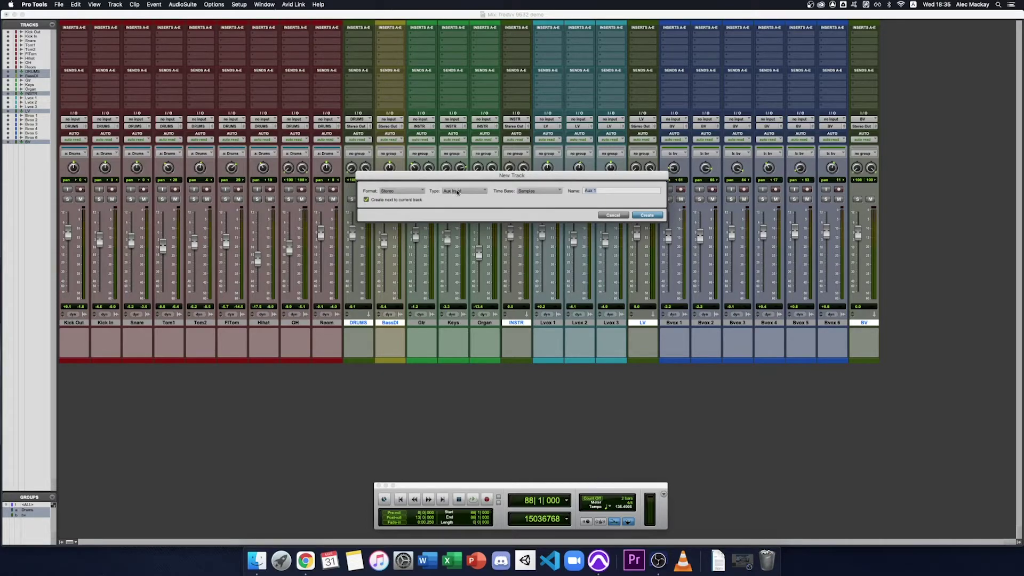
{"action": "type", "text": "MIX"}
{"action": "key", "text": "Return"}
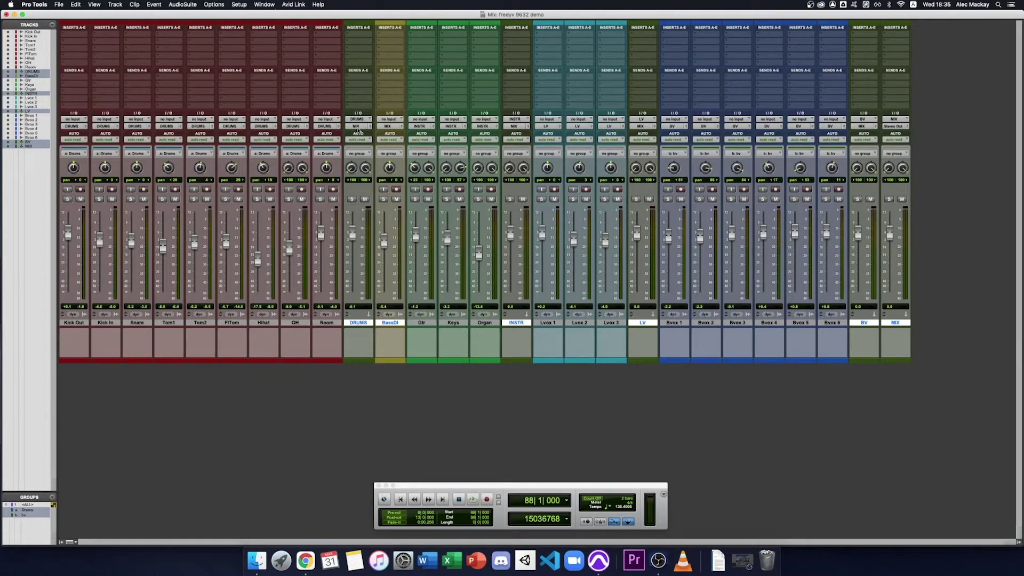
- Send BassDI's output to the MIX bus
{"action": "left_click", "coordinate": [390, 126]}
{"action": "mouse_move", "coordinate": [397, 133]}
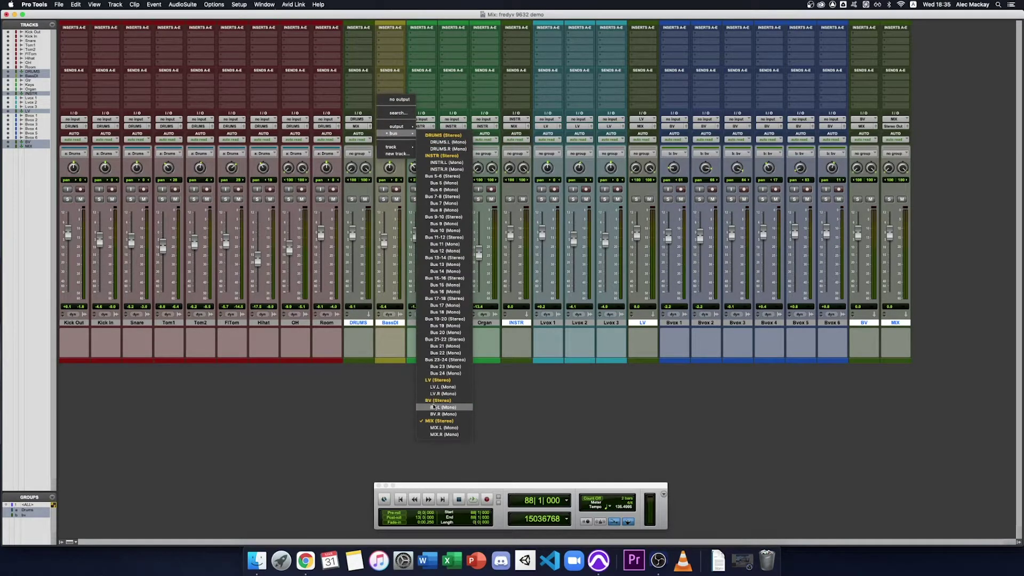
{"action": "left_click", "coordinate": [438, 421]}
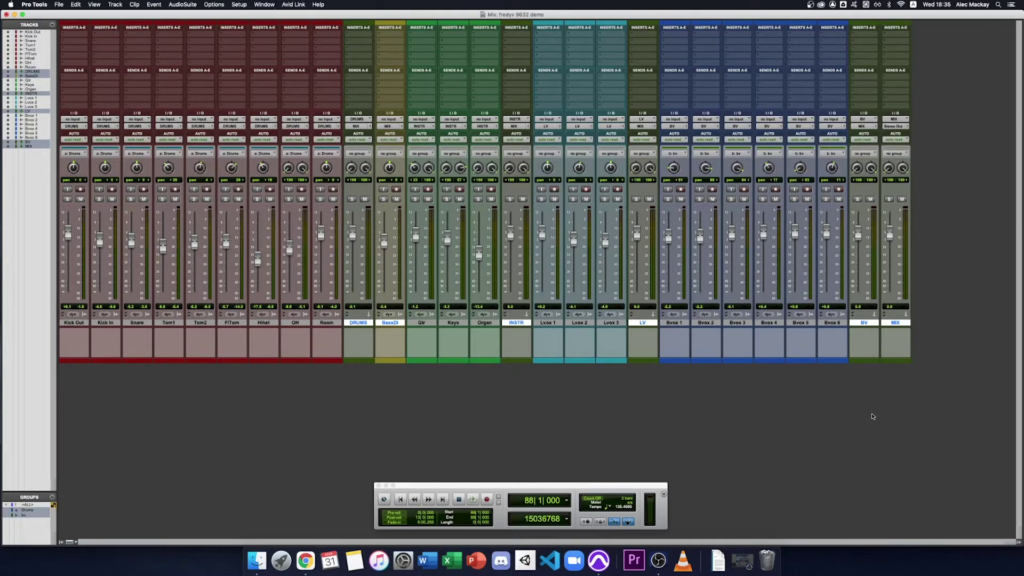
- Return the MIX fader to 0.0, solo the Snare track and start playback
{"action": "mouse_move", "coordinate": [889, 235]}
{"action": "left_mouse_down"}
{"action": "mouse_move", "coordinate": [889, 278]}
{"action": "mouse_move", "coordinate": [888, 232]}
{"action": "mouse_move", "coordinate": [889, 246]}
{"action": "left_mouse_up"}
{"action": "left_click", "coordinate": [888, 247], "text": "alt"}
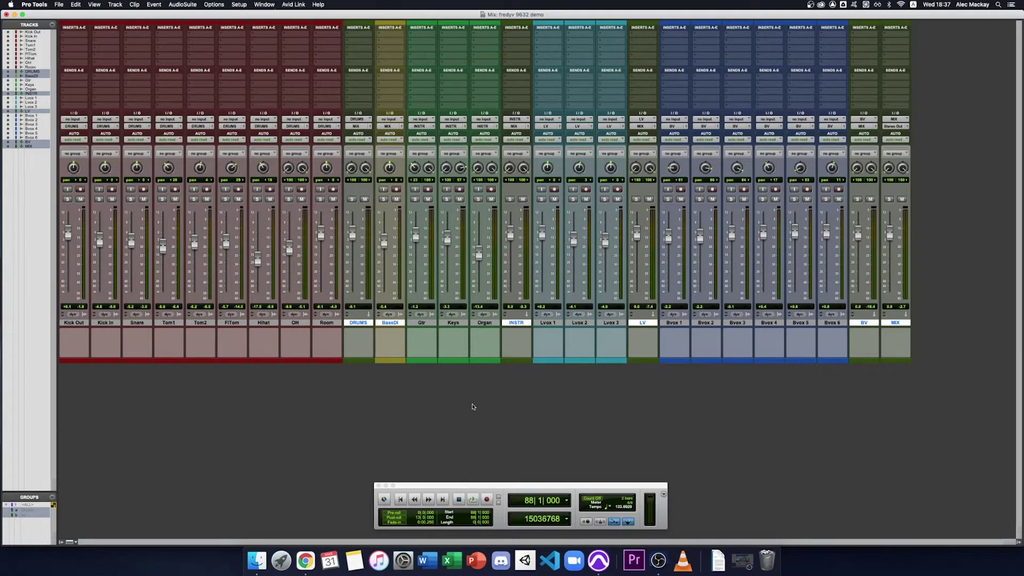
{"action": "left_click", "coordinate": [130, 200]}
{"action": "key", "text": "space"}
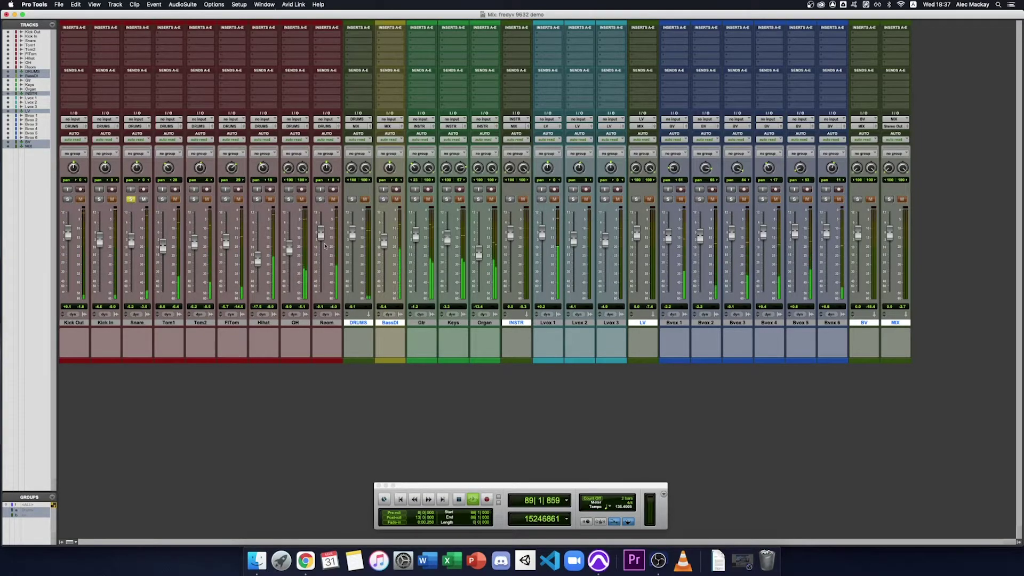
- Audition with the DRUMS and MIX auxes also soloed, then stop and clear both solos
{"action": "left_click", "coordinate": [352, 199]}
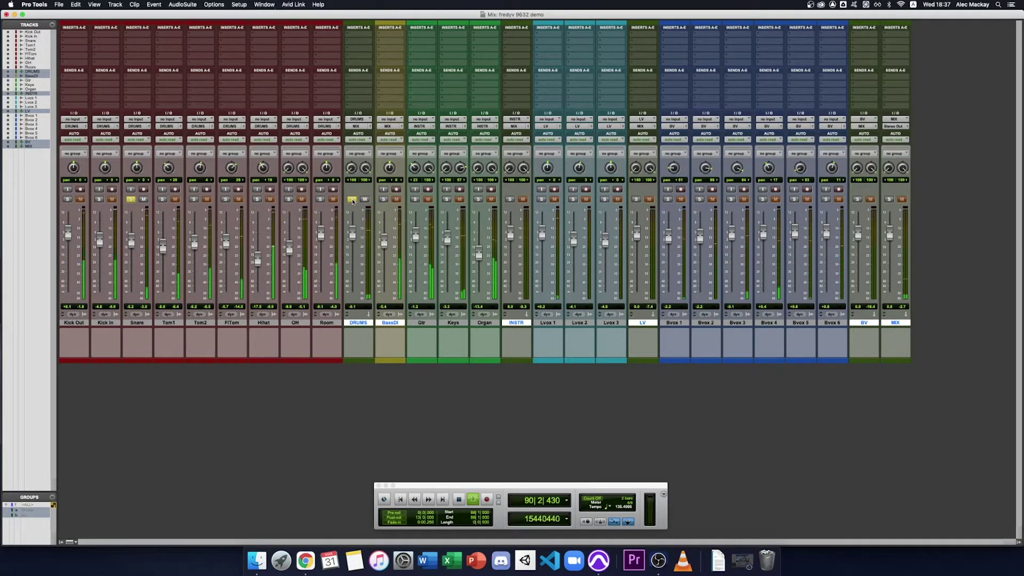
{"action": "left_click", "coordinate": [890, 199]}
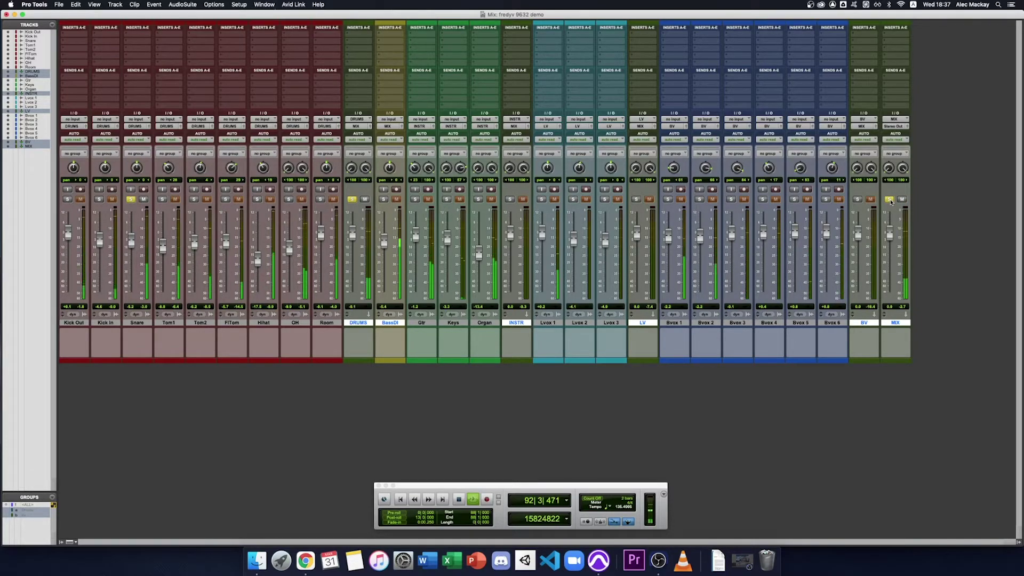
{"action": "key", "text": "space"}
{"action": "left_click", "coordinate": [889, 199]}
{"action": "left_click", "coordinate": [352, 199]}
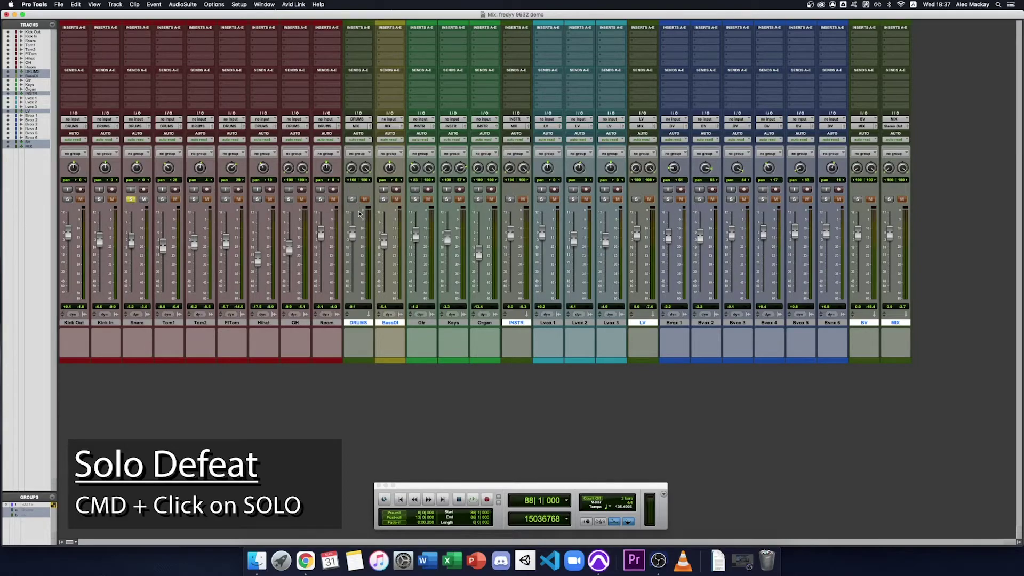
- Solo-safe the DRUMS and MIX auxes, test with Kick Out soloed, then solo-safe INSTR and BV
{"action": "left_click", "coordinate": [351, 199], "text": "super"}
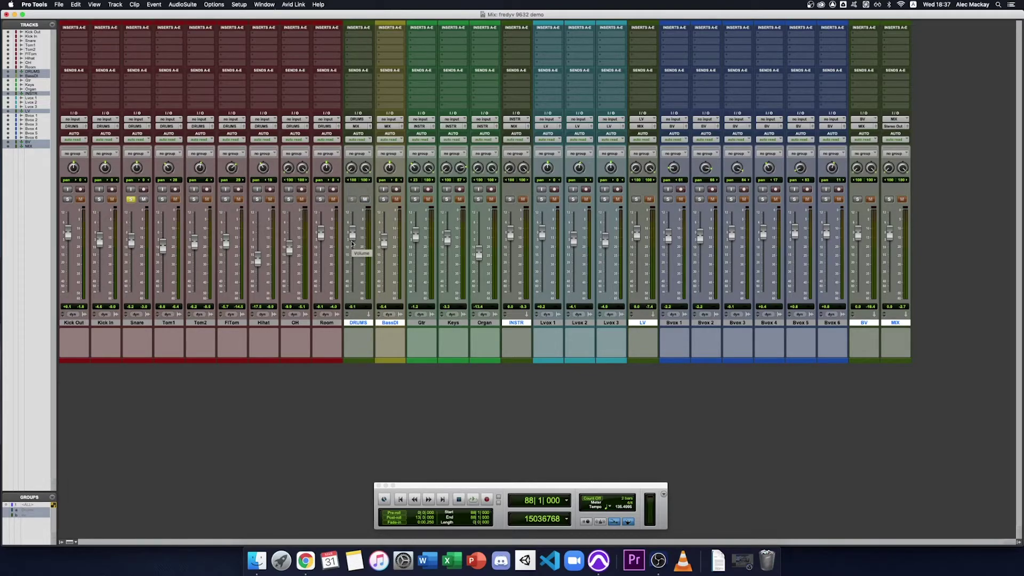
{"action": "left_click", "coordinate": [889, 200], "text": "super"}
{"action": "key", "text": "space"}
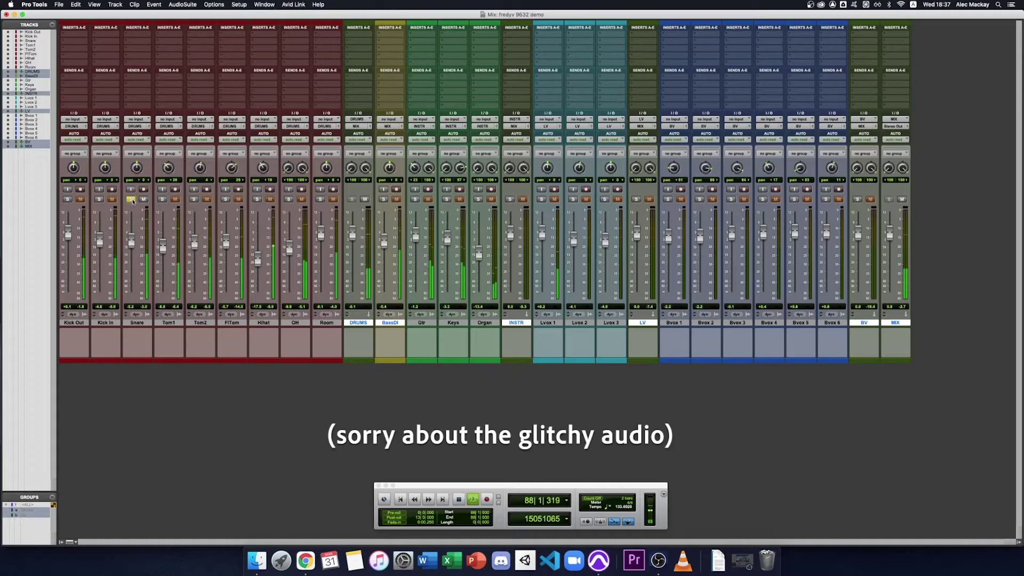
{"action": "left_click", "coordinate": [131, 200]}
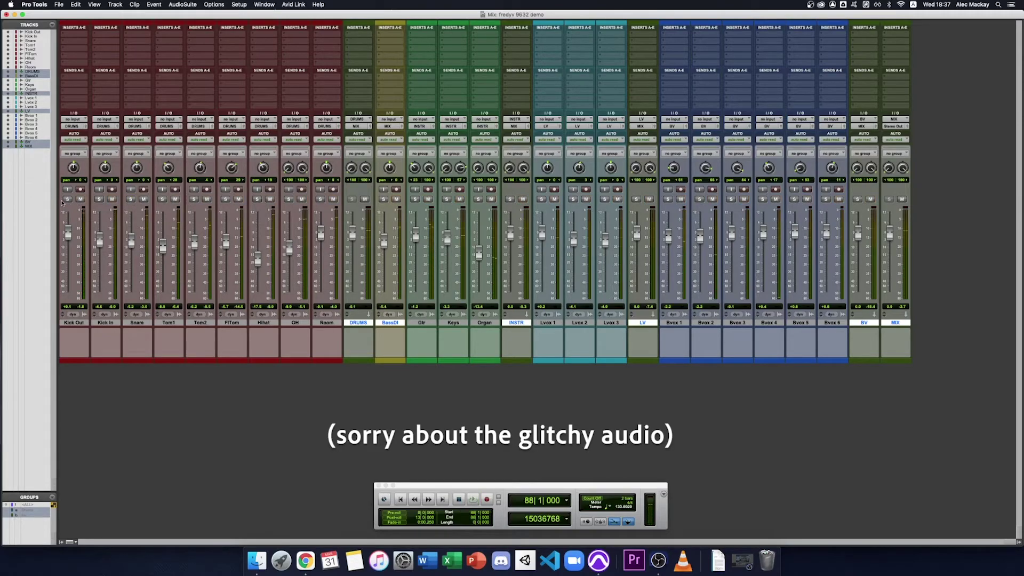
{"action": "left_click", "coordinate": [68, 199]}
{"action": "left_click", "coordinate": [68, 199]}
{"action": "key", "text": "space"}
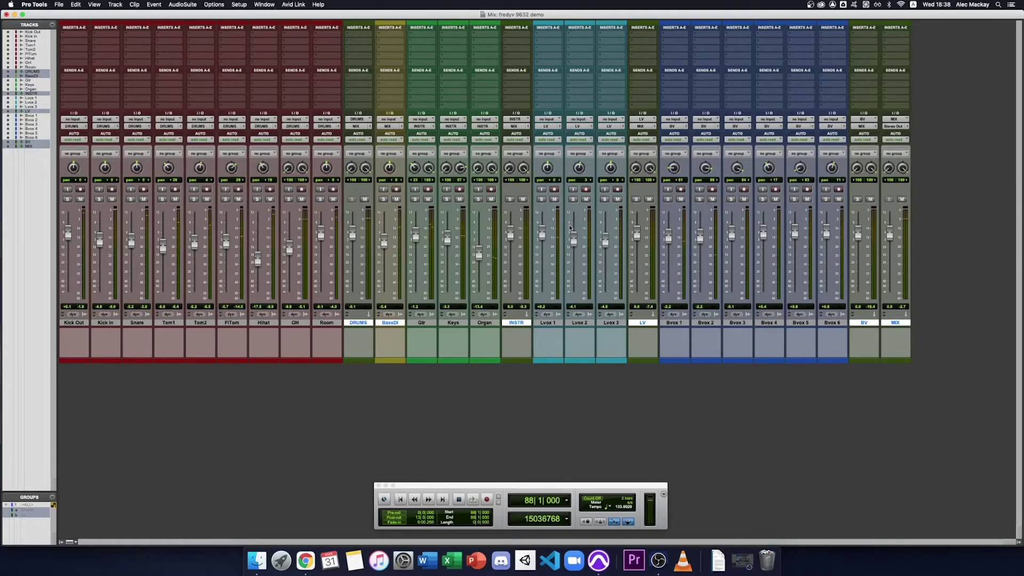
{"action": "left_click", "coordinate": [510, 199], "text": "super"}
{"action": "left_click", "coordinate": [858, 198], "text": "super"}
- Enable the Drums and bv mix groups and adjust and solo the grouped drum tracks together
{"action": "left_click", "coordinate": [29, 514]}
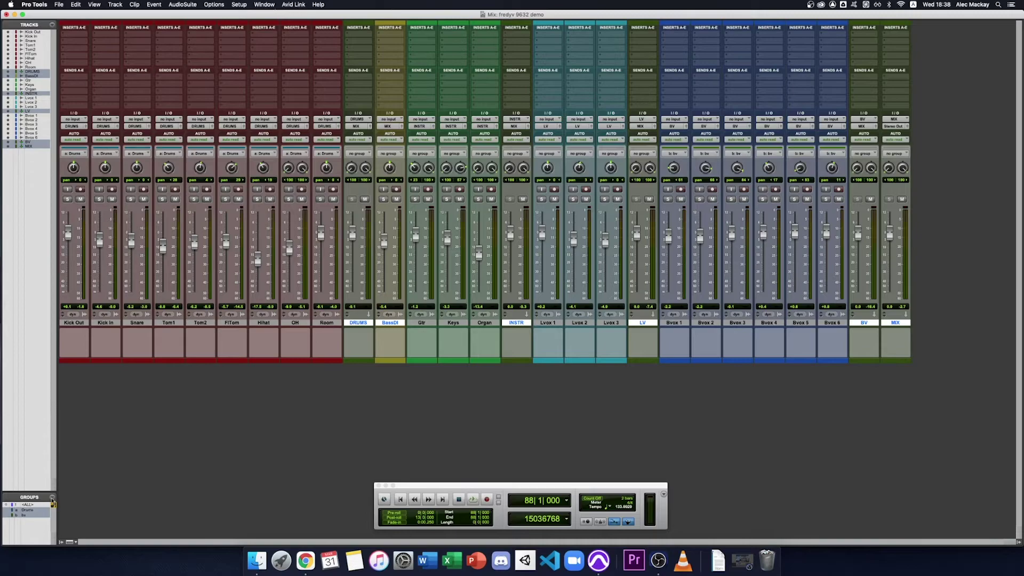
{"action": "left_click_drag", "start_coordinate": [100, 245], "coordinate": [99, 248]}
{"action": "left_click", "coordinate": [99, 200]}
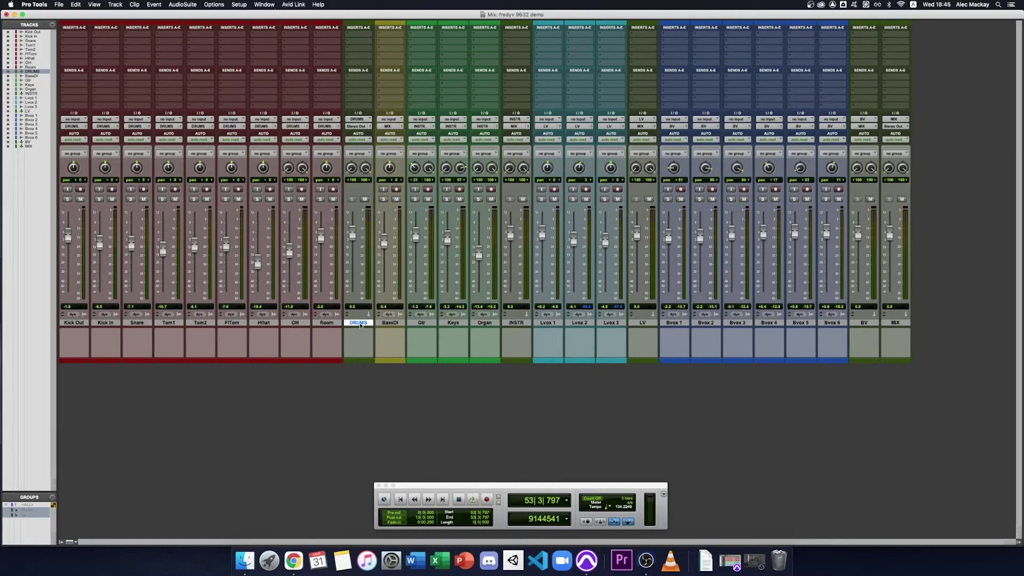
- Delete the DRUMS aux track and route Kick Out through Room to Stereo Out
{"action": "right_click", "coordinate": [358, 323]}
{"action": "left_click", "coordinate": [384, 456]}
{"action": "left_click", "coordinate": [329, 323]}
{"action": "left_click", "coordinate": [81, 323], "text": "shift"}
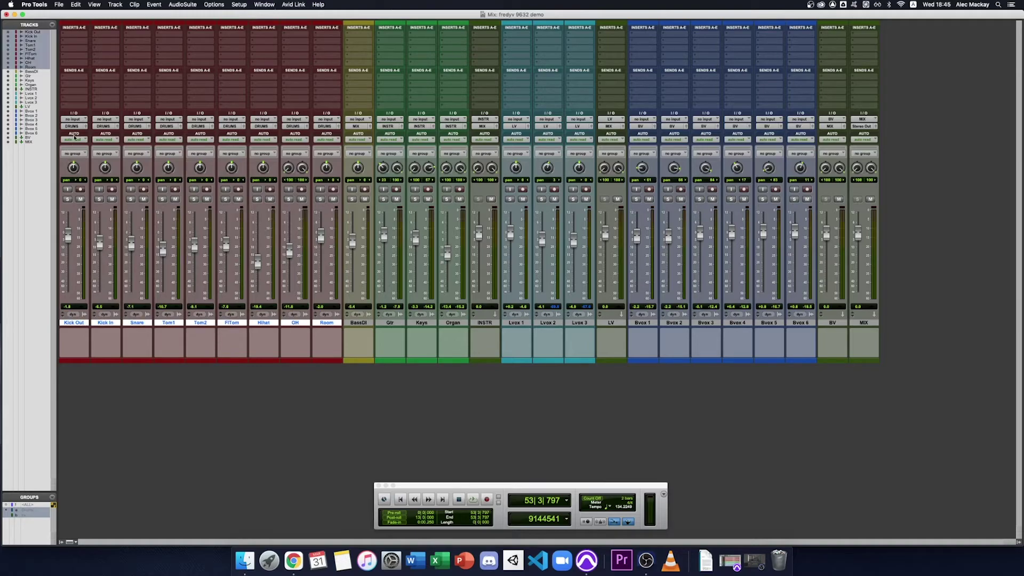
{"action": "left_click", "coordinate": [73, 126]}
{"action": "left_click", "coordinate": [128, 127]}
- Move the drum tracks into a new stereo Routing Folder named DRUMS
{"action": "right_click", "coordinate": [265, 323]}
{"action": "mouse_move", "coordinate": [287, 355]}
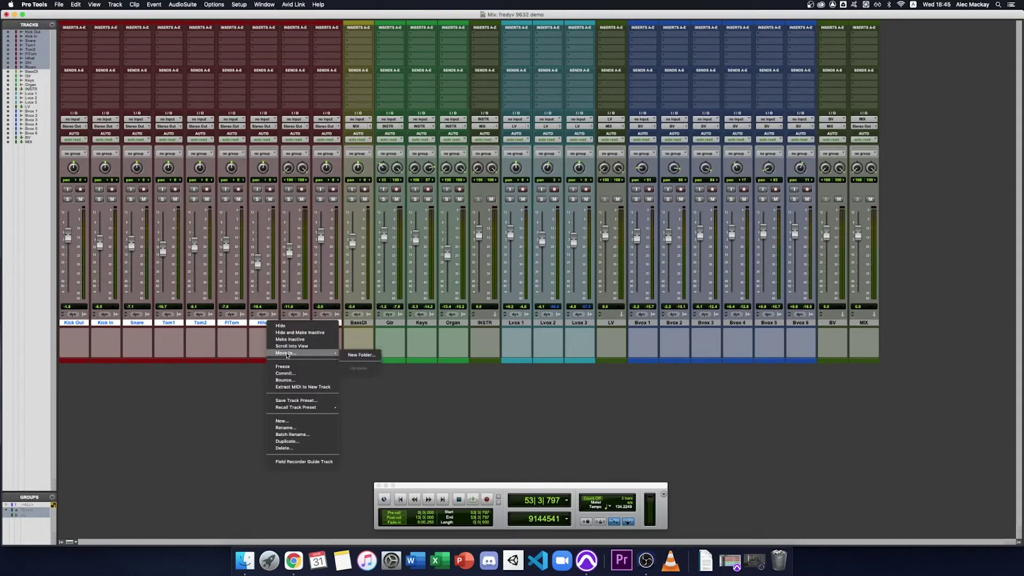
{"action": "left_click", "coordinate": [361, 355]}
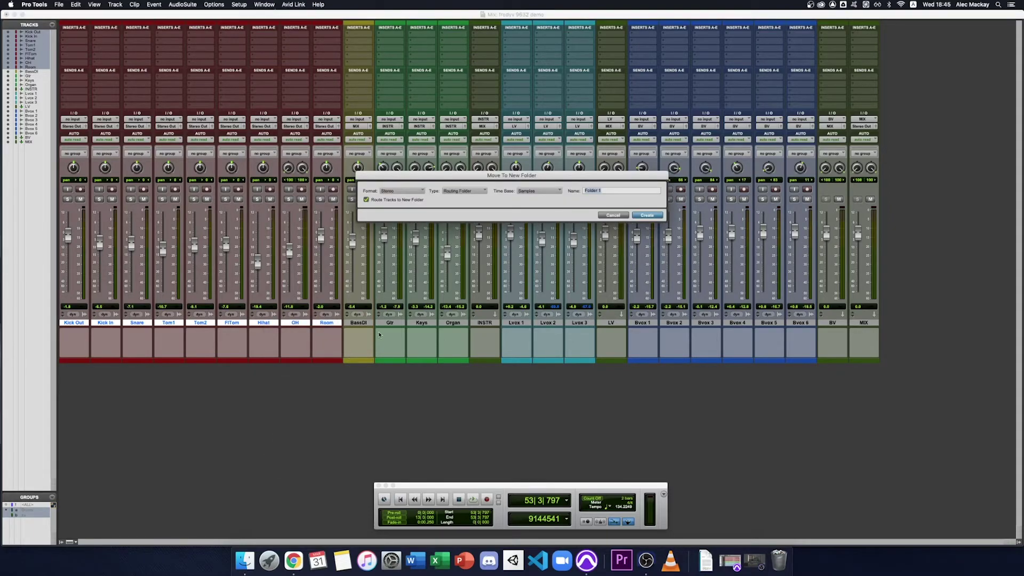
{"action": "left_click", "coordinate": [403, 190]}
{"action": "left_click", "coordinate": [405, 192]}
{"action": "left_click", "coordinate": [454, 191]}
{"action": "left_click", "coordinate": [464, 194]}
{"action": "type", "text": "DRUMS"}
{"action": "key", "text": "Return"}
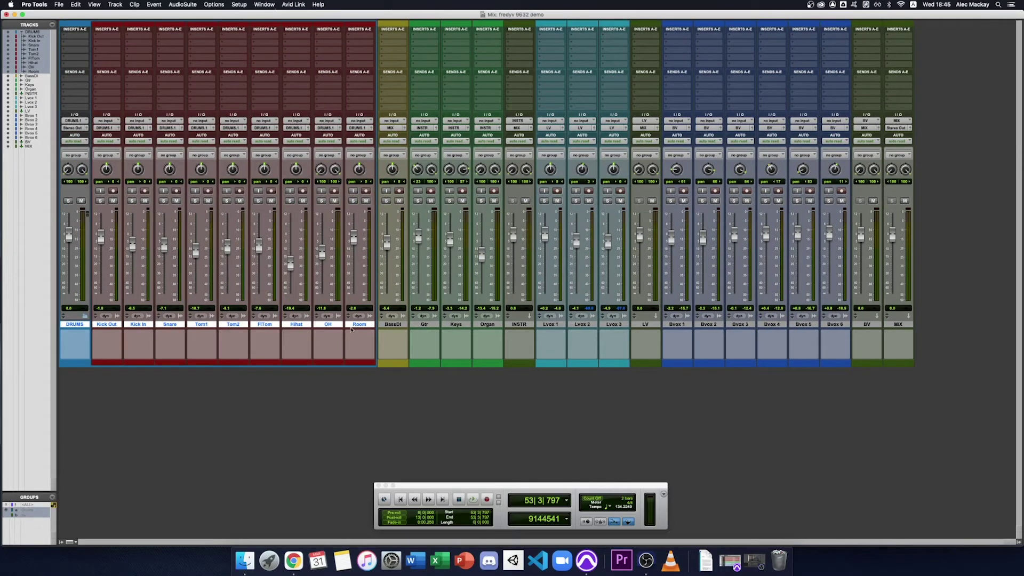
- Collapse and expand the DRUMS folder a few times to check its contents
{"action": "left_click", "coordinate": [84, 315]}
{"action": "left_click", "coordinate": [85, 316]}
{"action": "left_click", "coordinate": [84, 315]}
{"action": "left_click", "coordinate": [84, 316]}
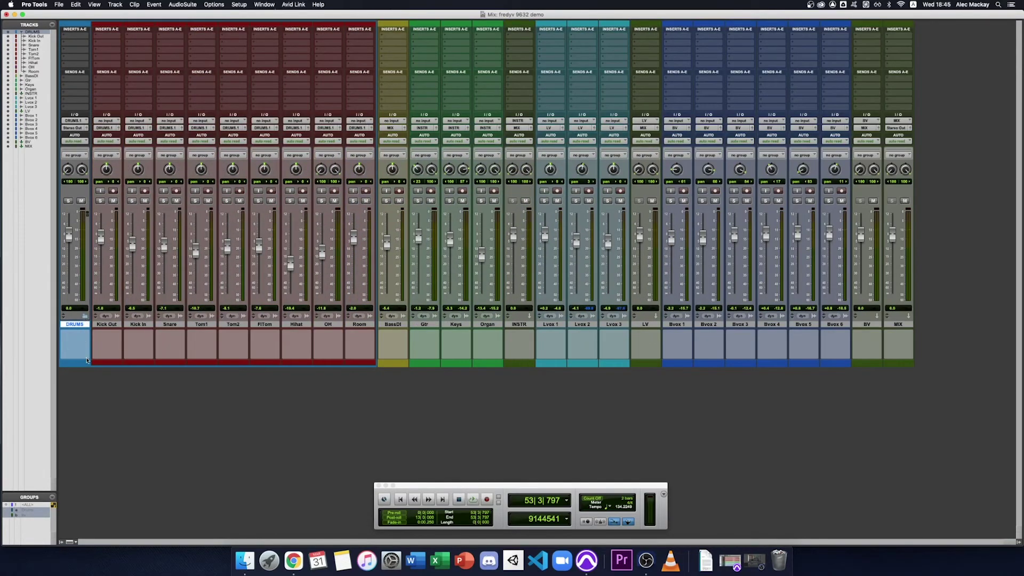
{"action": "left_click", "coordinate": [75, 334]}
{"action": "left_click", "coordinate": [75, 334]}
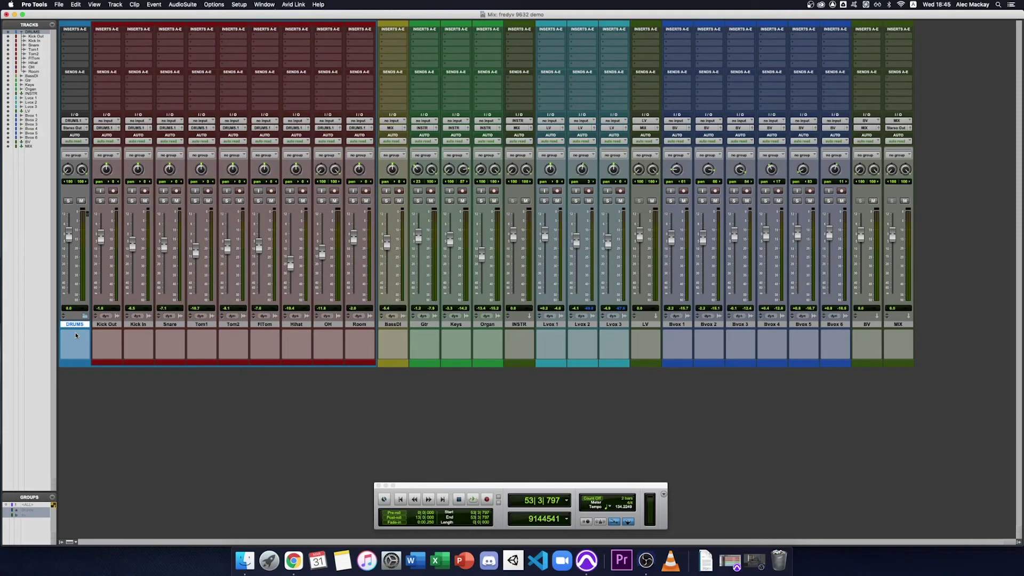
- Briefly solo and unsolo Snare and Tom1, then solo the whole DRUMS folder
{"action": "left_click", "coordinate": [164, 201]}
{"action": "left_click", "coordinate": [195, 200]}
{"action": "left_click", "coordinate": [163, 201]}
{"action": "left_click", "coordinate": [195, 201]}
{"action": "left_click", "coordinate": [69, 201]}
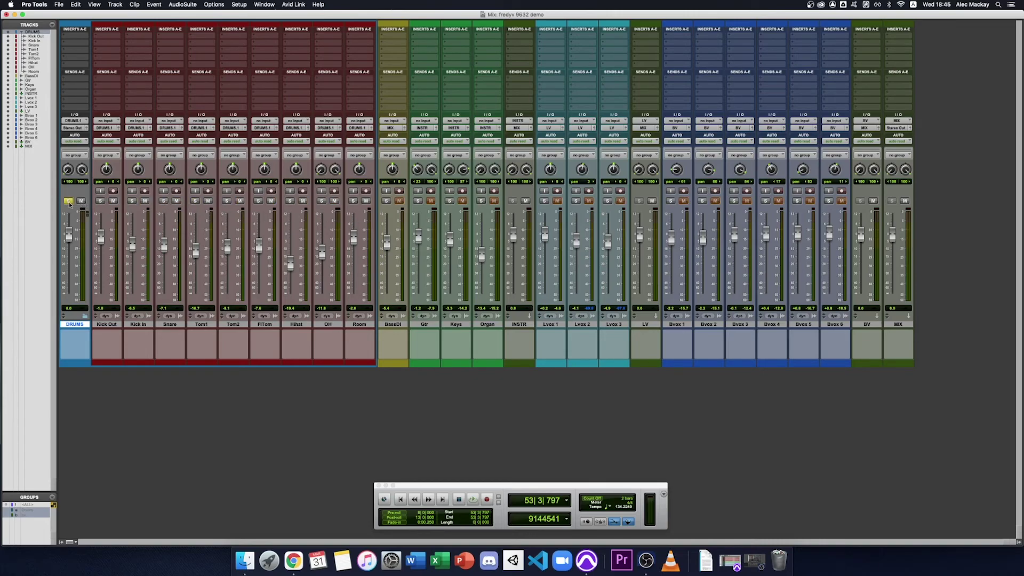
- In the Edit window, select bars 121 to about 140 across the DRUMS folder tracks
{"action": "key", "text": "super+equal"}
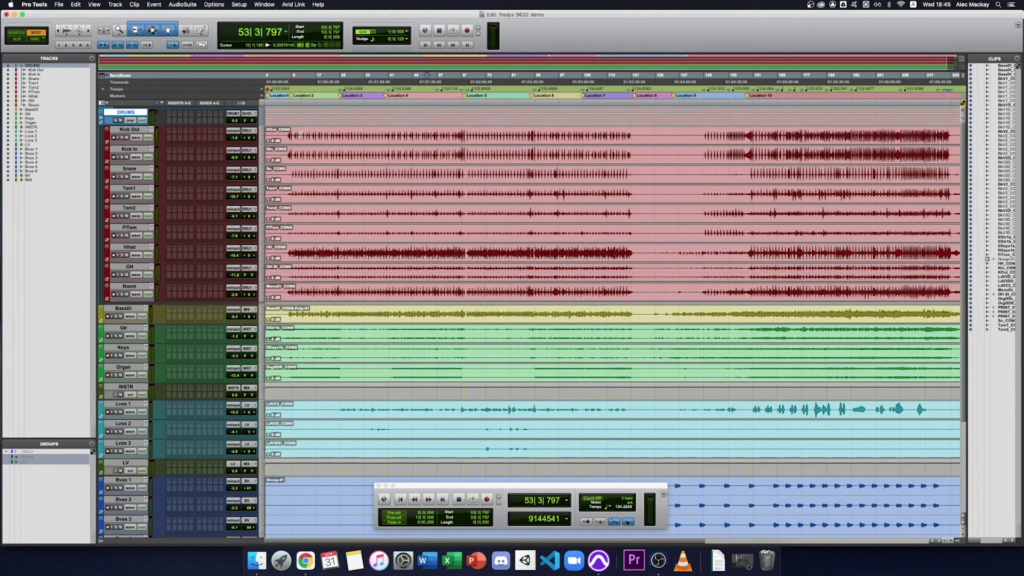
{"action": "left_click", "coordinate": [101, 120]}
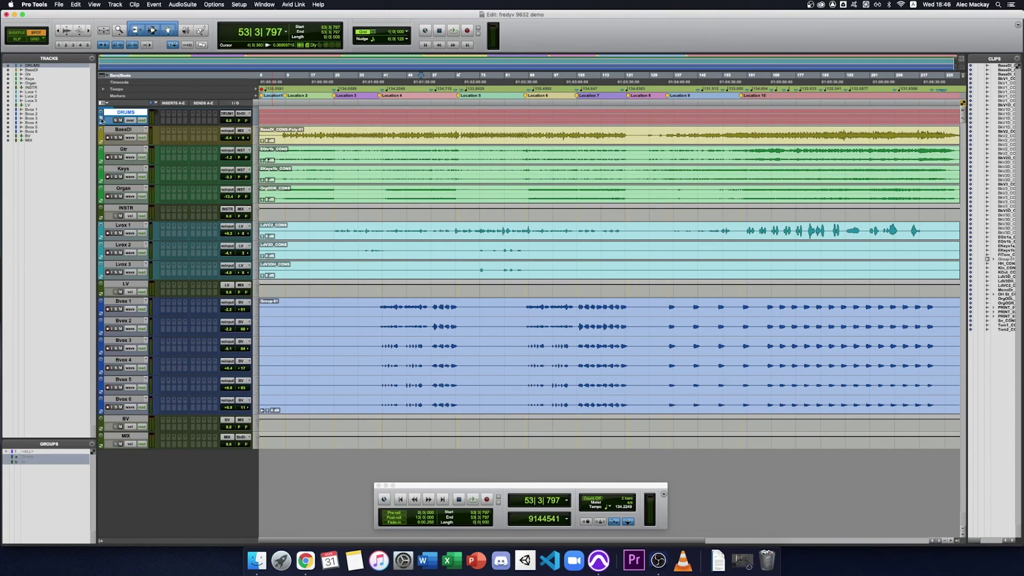
{"action": "left_click", "coordinate": [102, 120]}
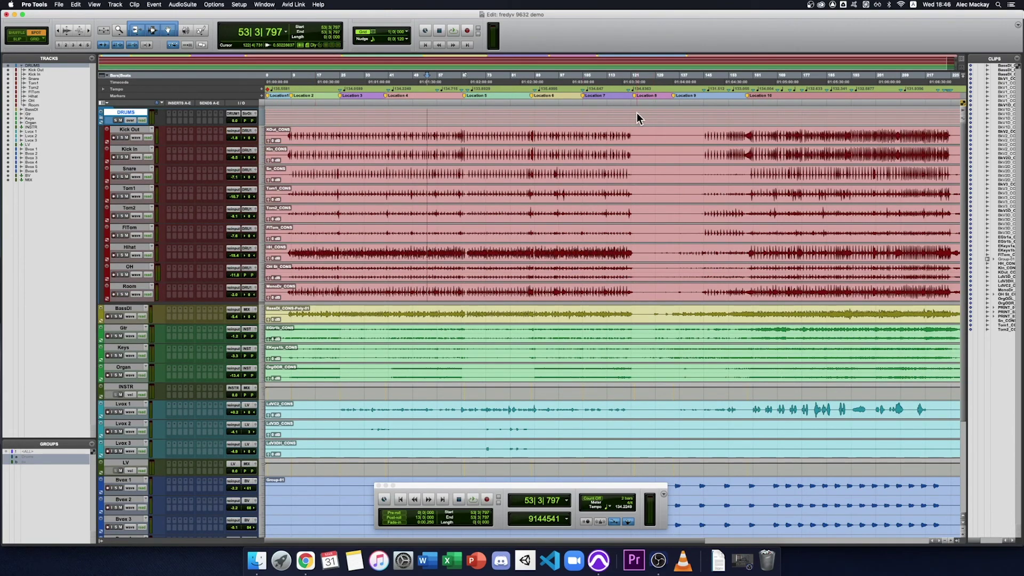
{"action": "left_click_drag", "start_coordinate": [634, 115], "coordinate": [691, 115]}
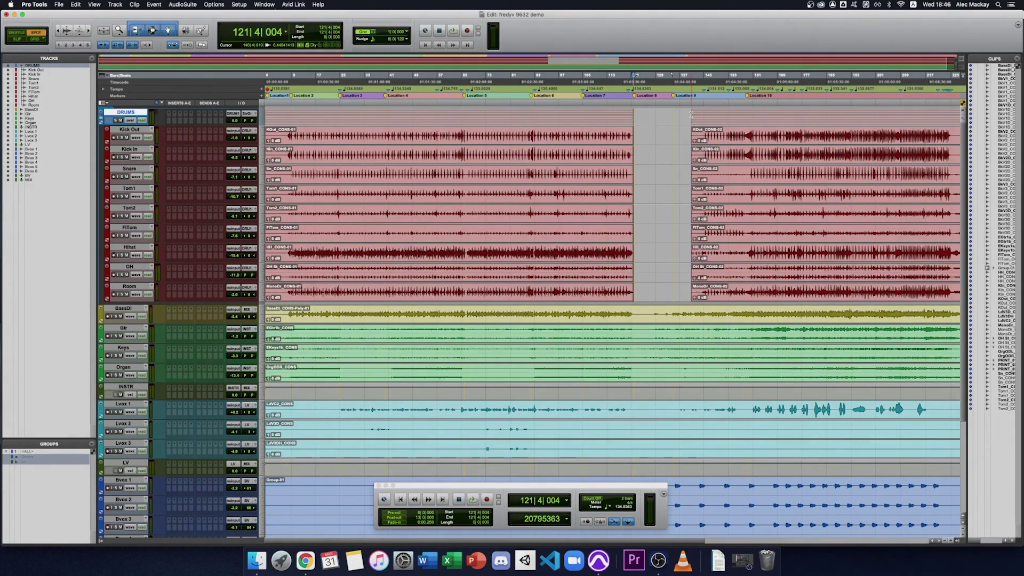